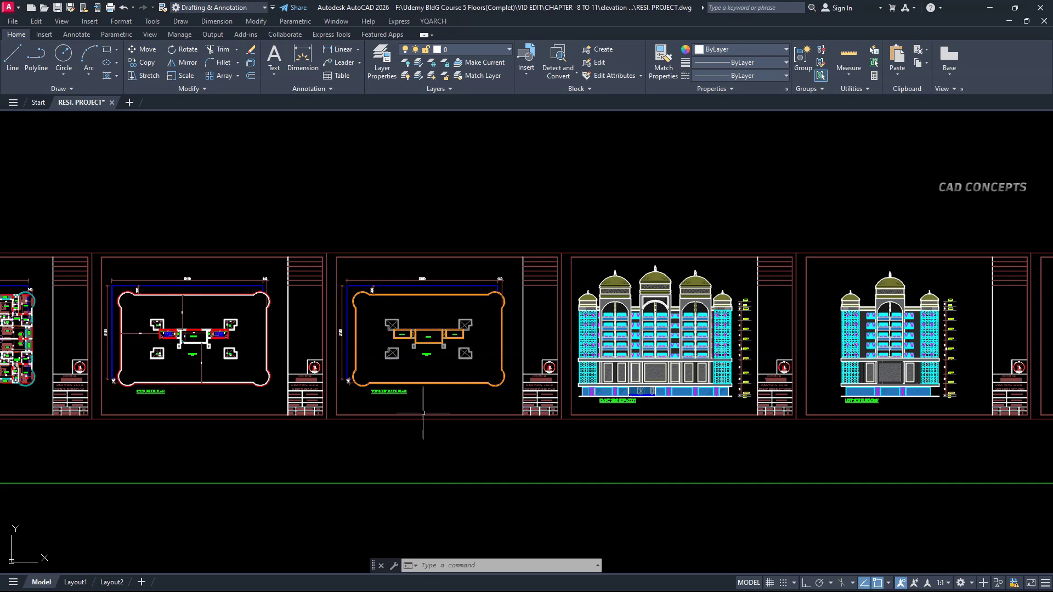
scroll(678, 399, "down", 3)
scroll(677, 399, "down", 2)
scroll(719, 411, "down", 2)
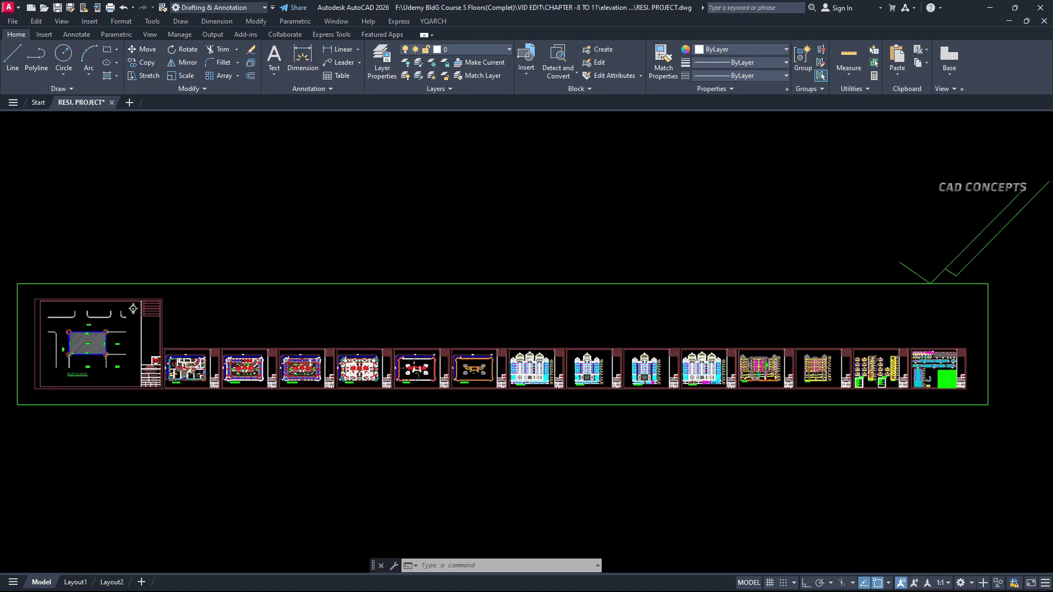
Step: Recentre the sheets, turn every layer off with L0, and check the layer list
middle_click_drag(718, 411, 658, 406)
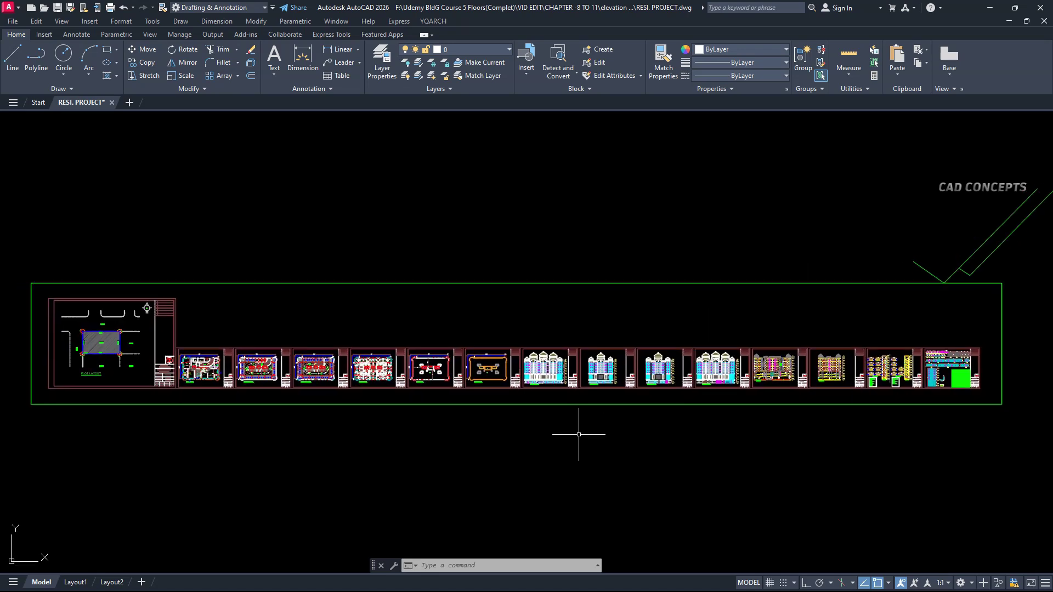
type("lo")
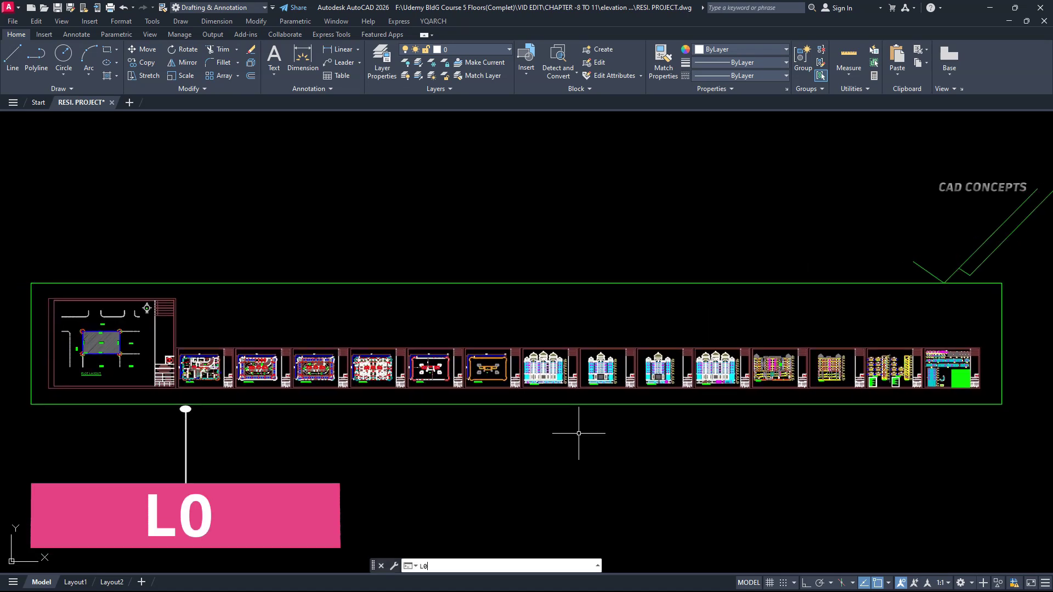
key("Return")
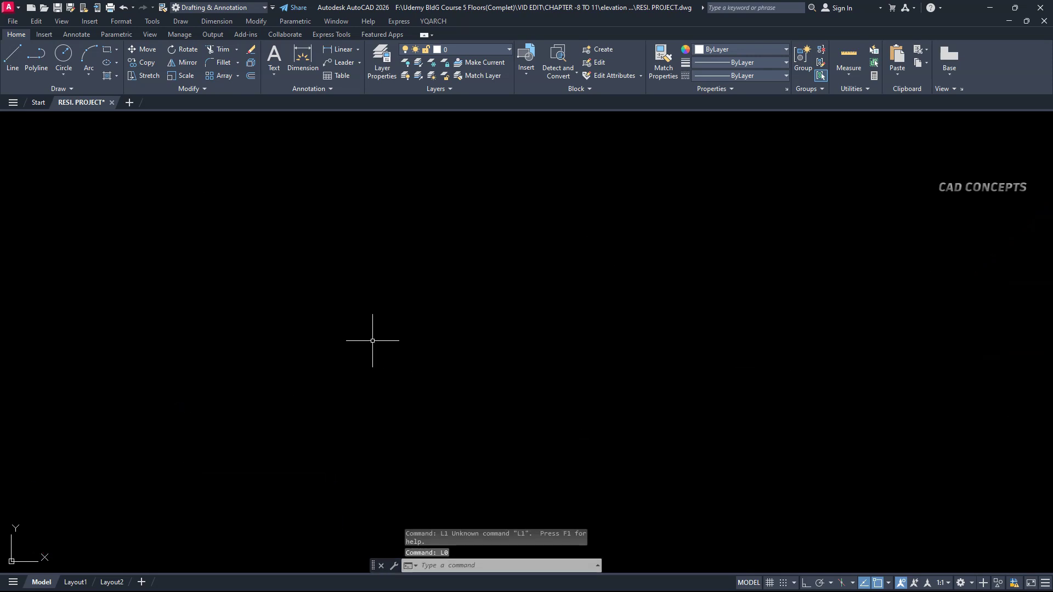
scroll(449, 307, "down", 2)
left_click(463, 49)
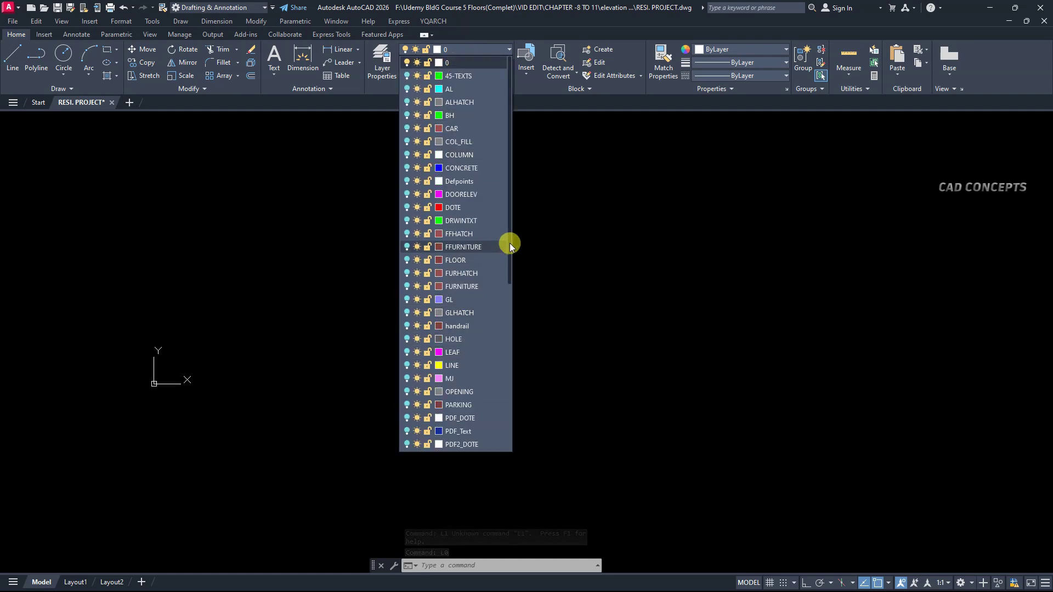
mouse_move(509, 252)
left_mouse_down()
mouse_move(511, 416)
mouse_move(507, 166)
mouse_move(502, 462)
left_mouse_up()
left_click(604, 342)
scroll(469, 365, "down", 3)
scroll(564, 299, "up", 4)
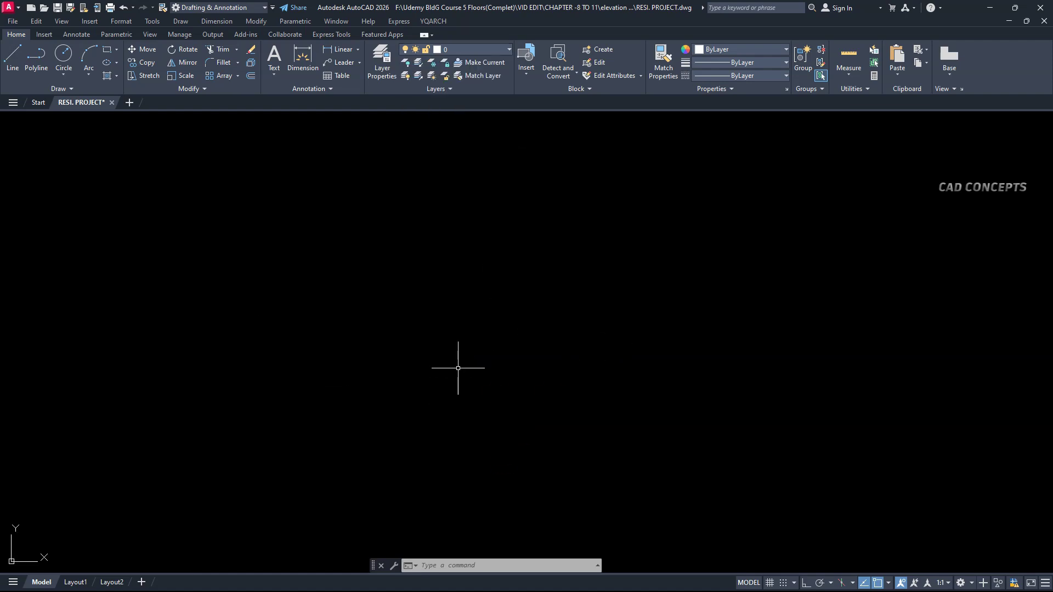
type("L1")
Step: Switch all layers back on and off again, ending with every layer off
key("Return")
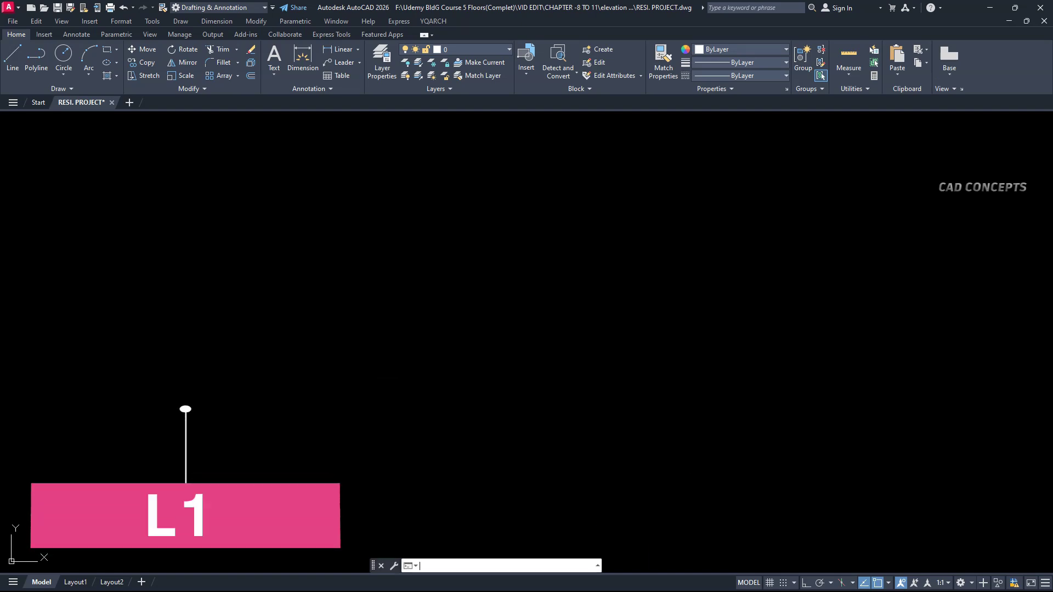
scroll(372, 376, "down", 2)
scroll(447, 424, "down", 2)
scroll(446, 424, "up", 3)
scroll(501, 322, "down", 2)
scroll(532, 327, "up", 2)
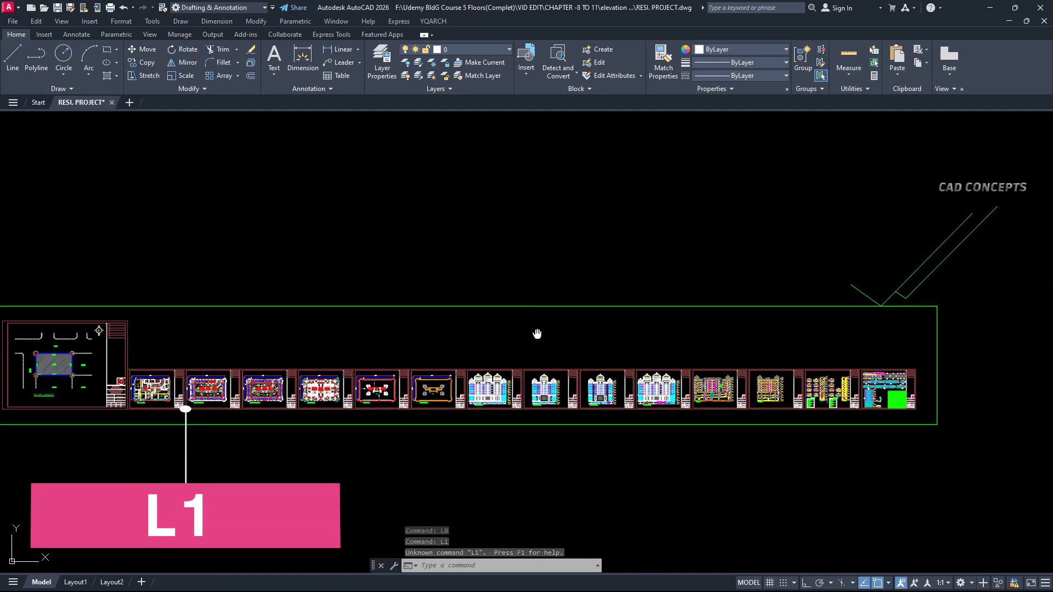
middle_click_drag(545, 331, 572, 313)
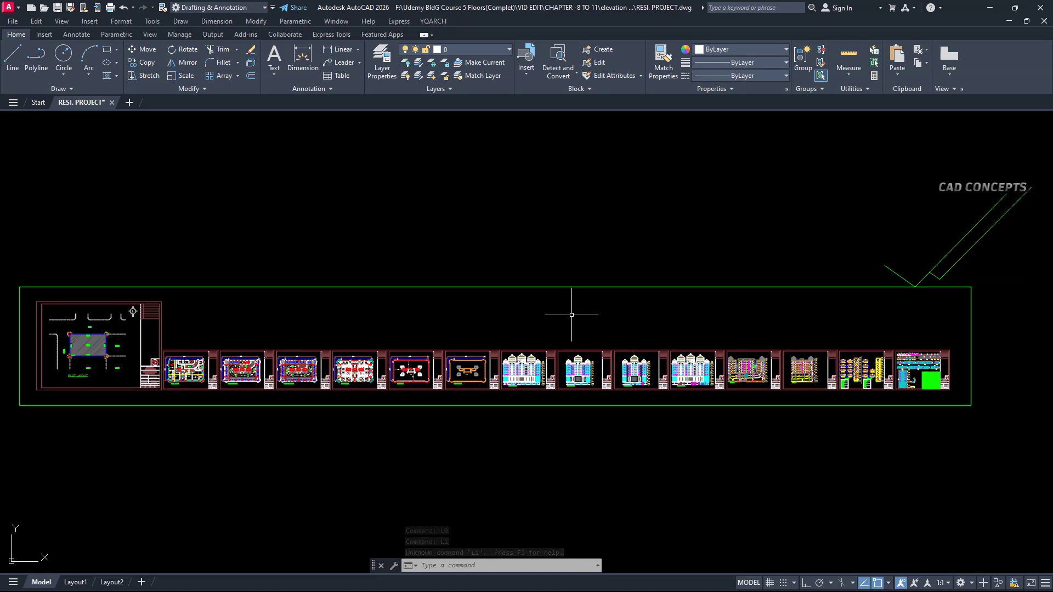
type("L0")
key("Return")
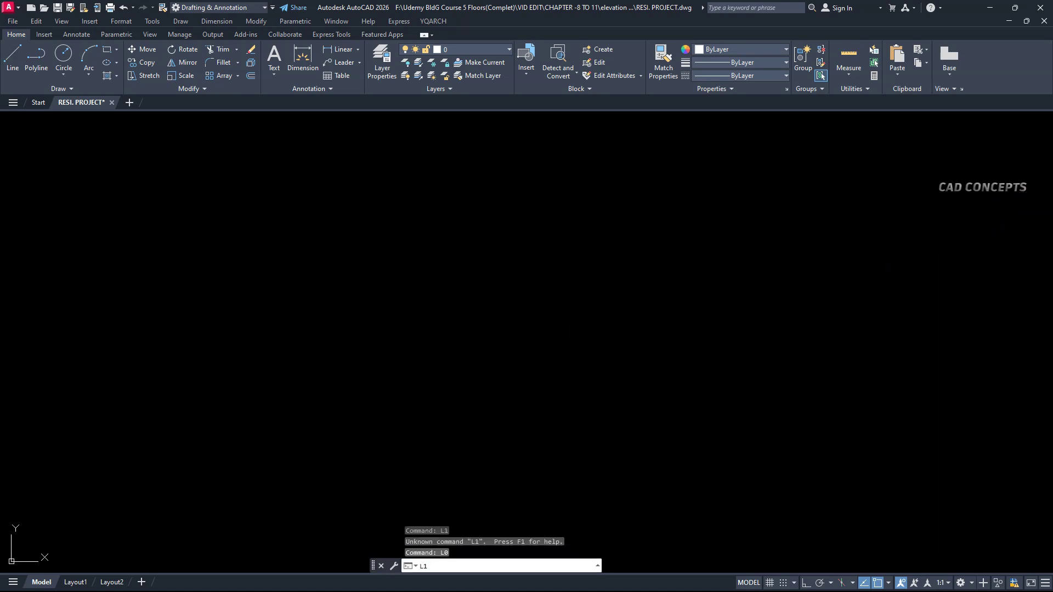
key("Return")
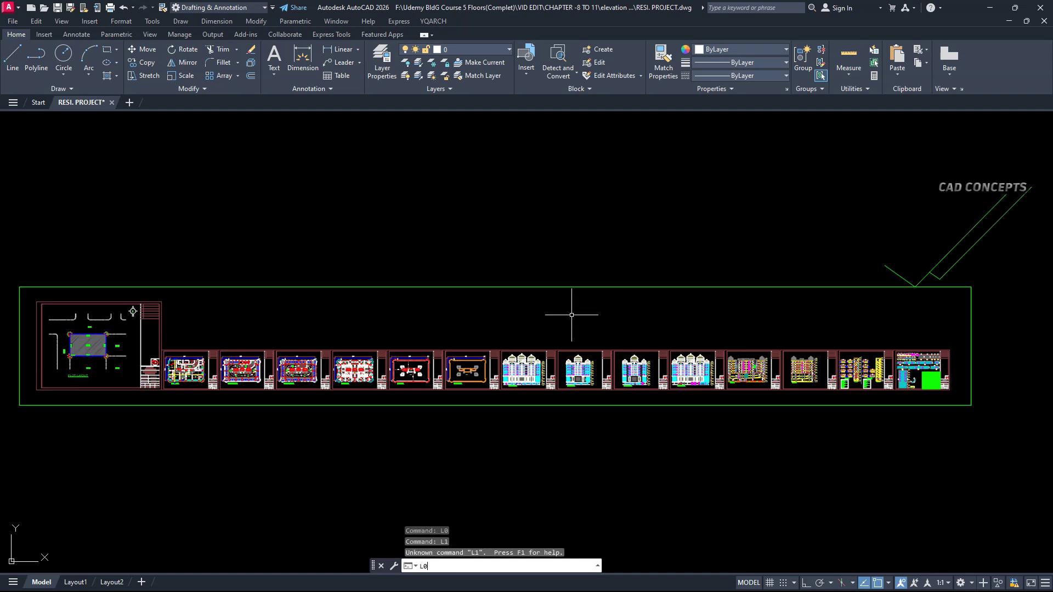
key("Return")
key("Return")
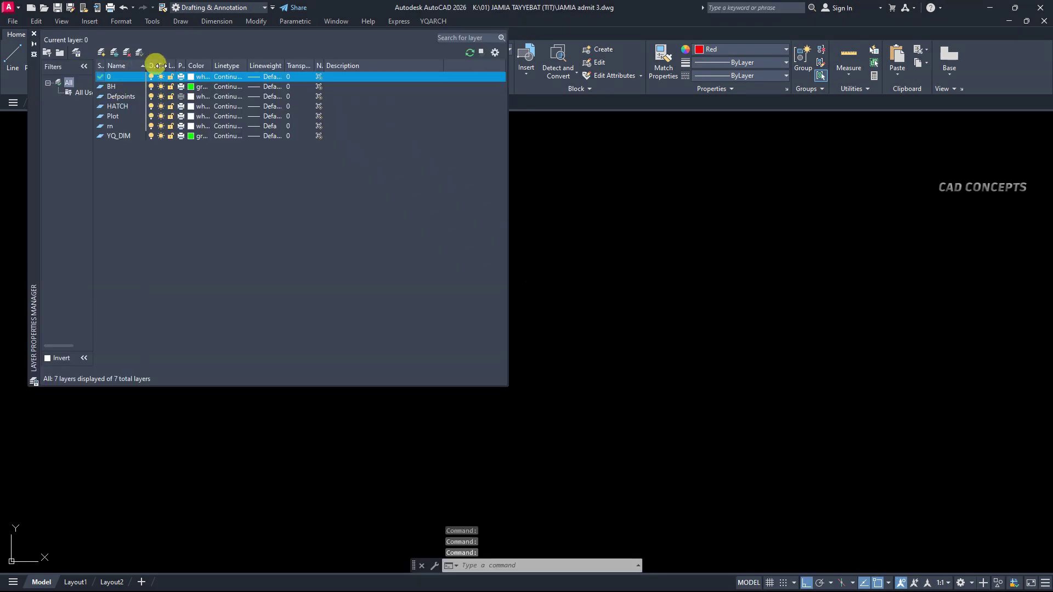
Step: Widen the Name column and review Defpoints, HATCH, Plot, m and YQ_DIM, then close the manager
double_click(146, 65)
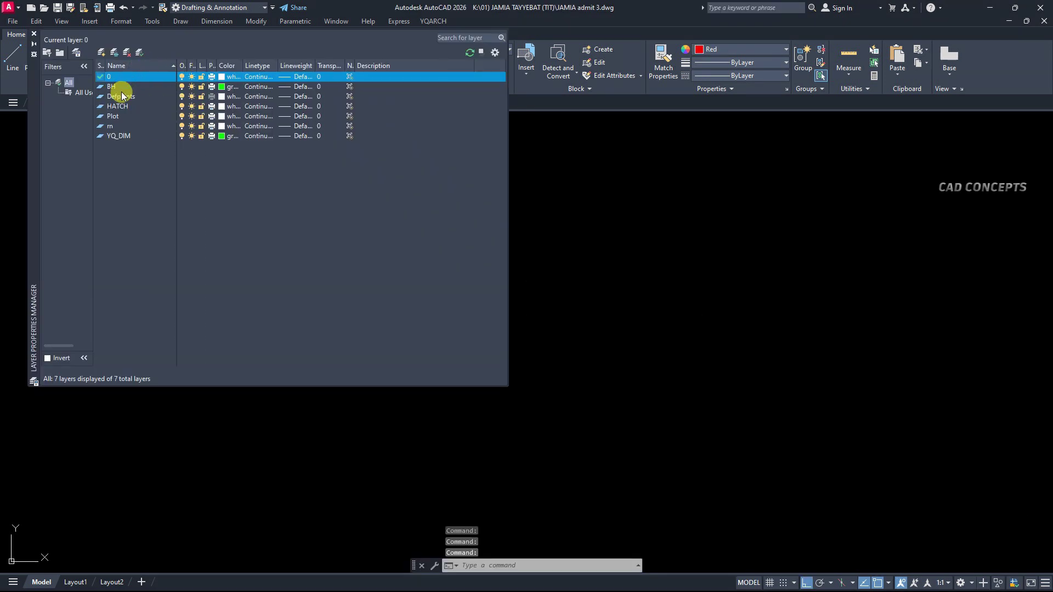
left_click(123, 94)
left_click(132, 95)
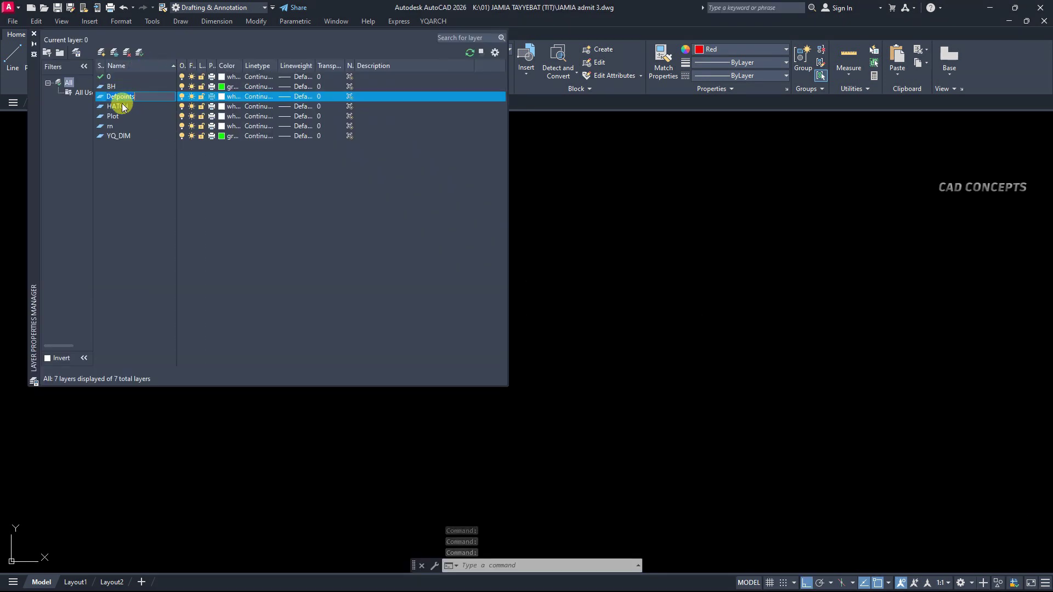
left_click(117, 108)
left_click(115, 117)
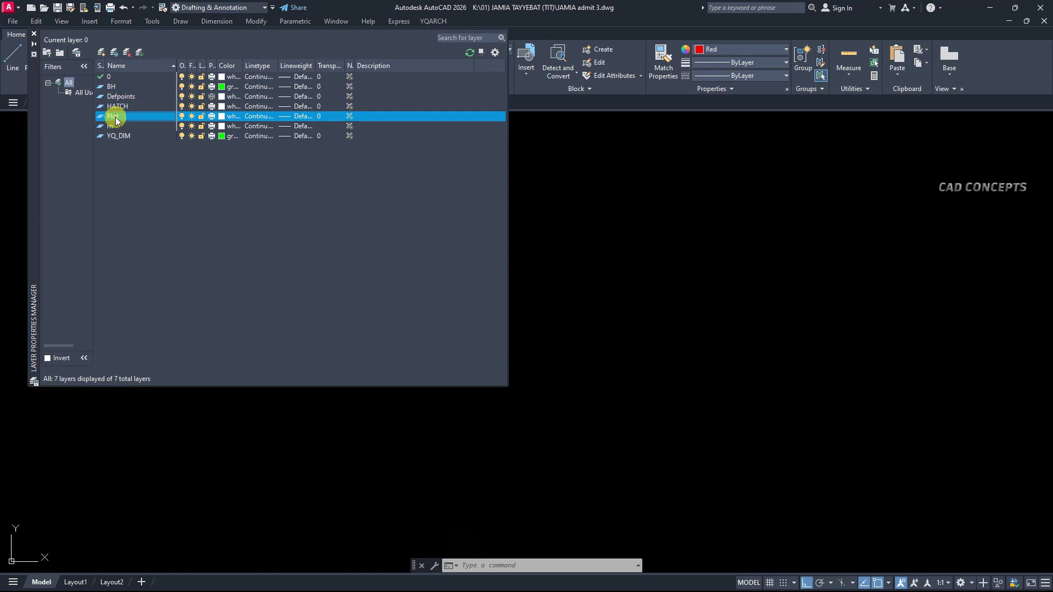
left_click(116, 127)
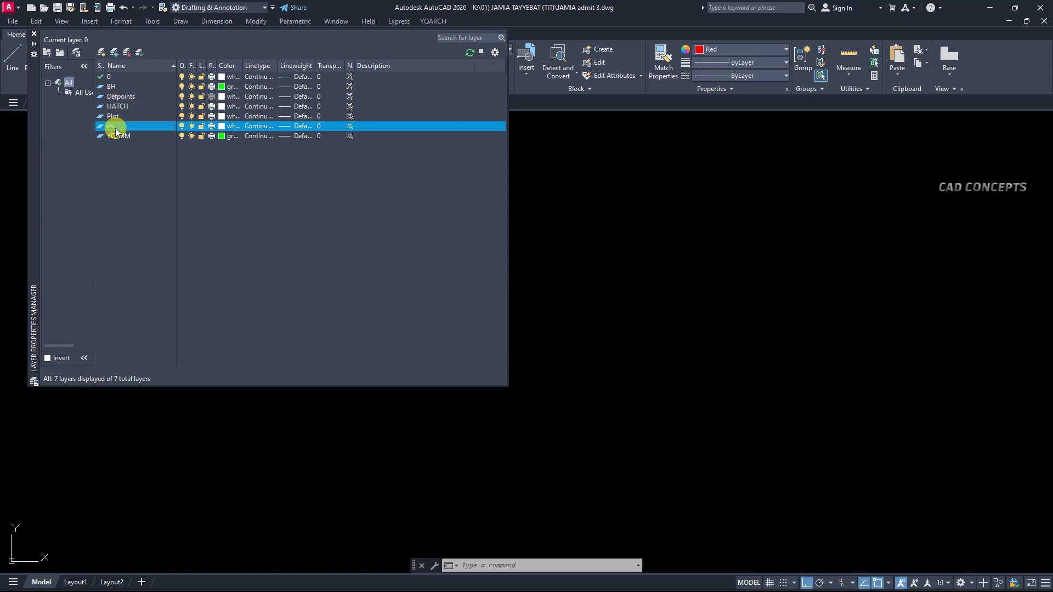
key("Down")
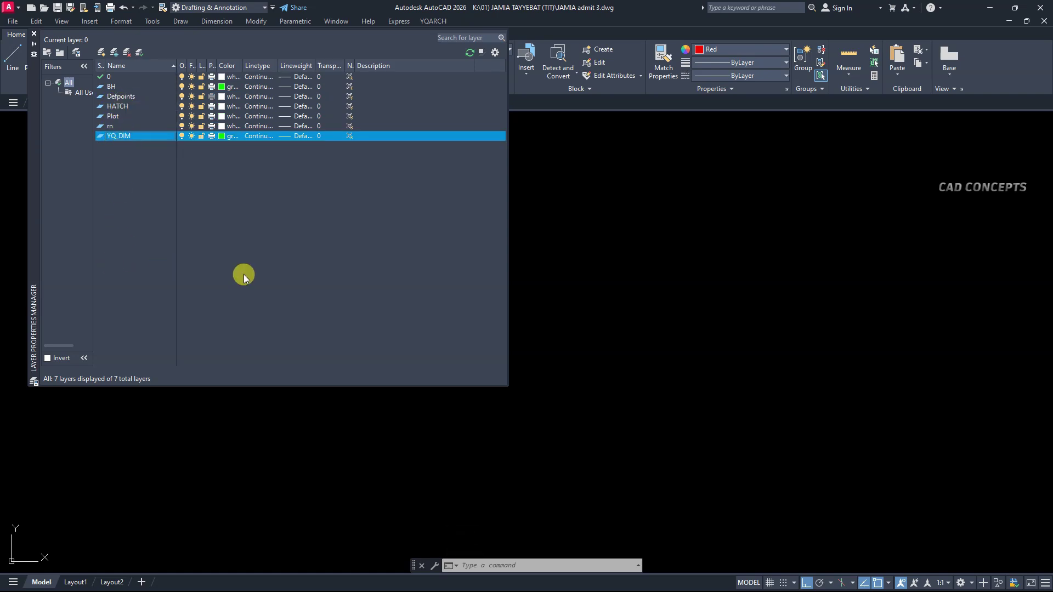
left_click(34, 35)
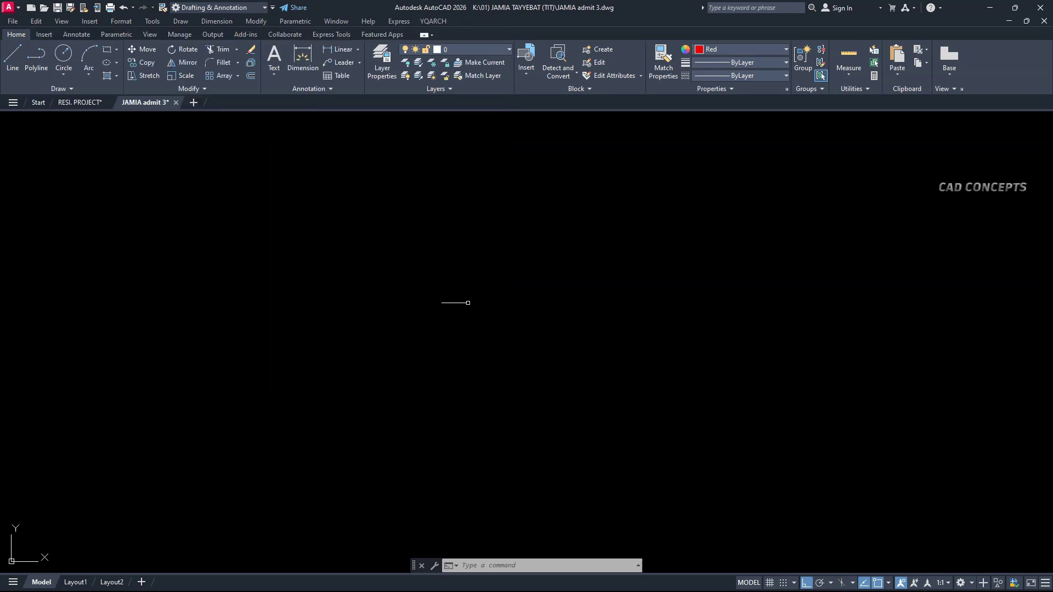
type("LED")
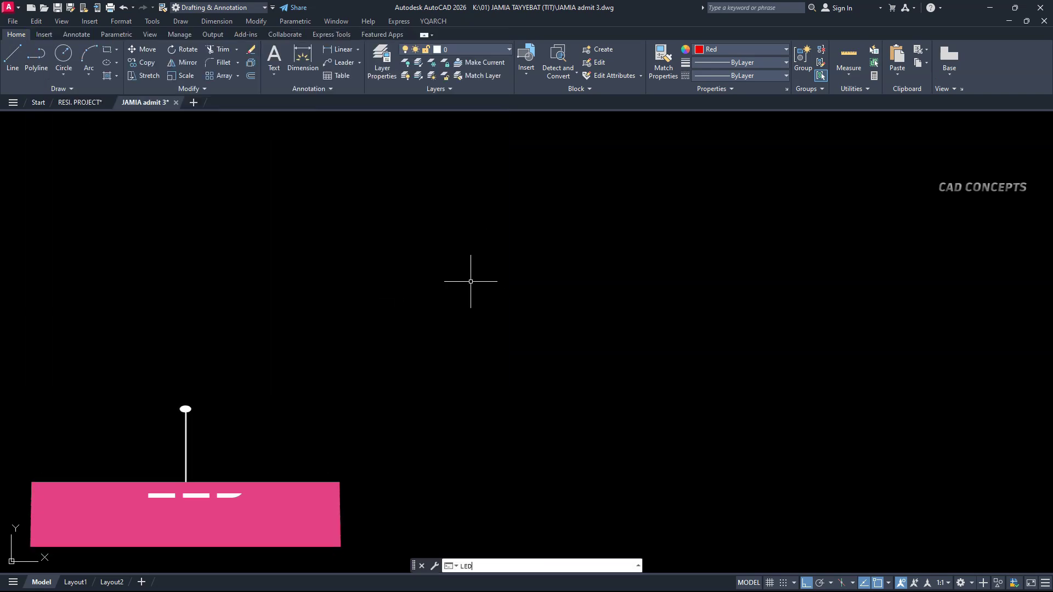
Step: Batch-edit the layer list in Notepad, replacing BH, Defpoints, YQ_DIM, rn and Plot, then close it
key("Return")
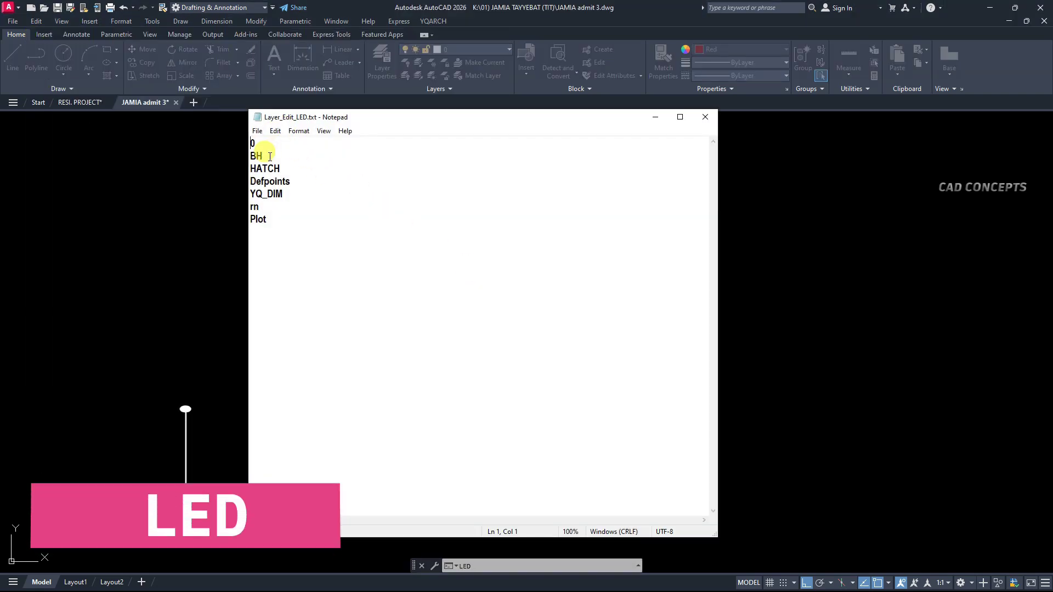
left_click_drag(264, 155, 245, 168)
type("ARCH STR")
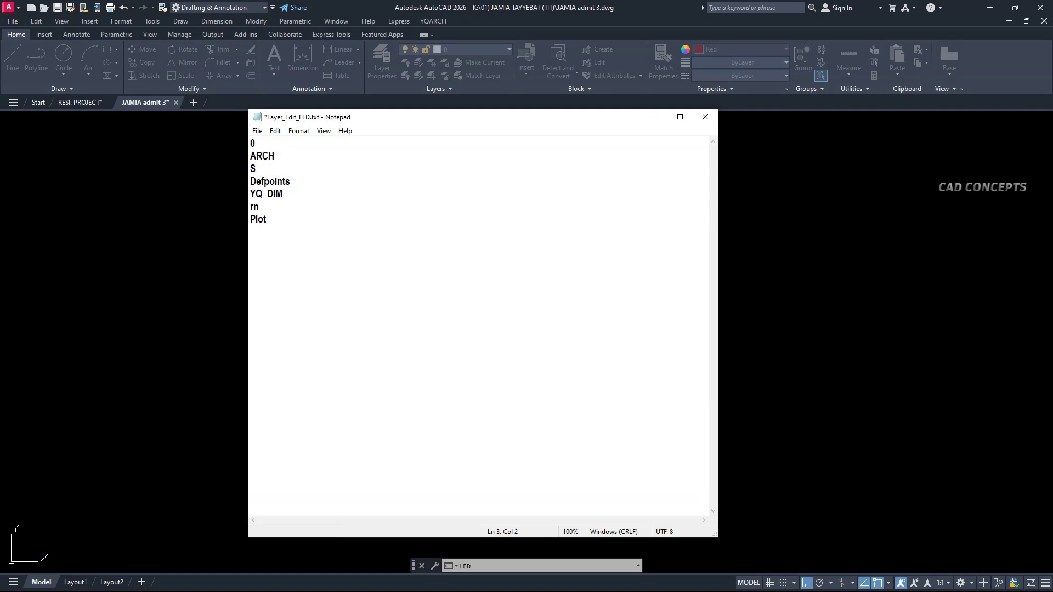
type("UCT")
mouse_move(291, 182)
left_mouse_down()
mouse_move(248, 182)
mouse_move(252, 194)
left_mouse_up()
type("MEP")
key("BackSpace")
type("INTERIO")
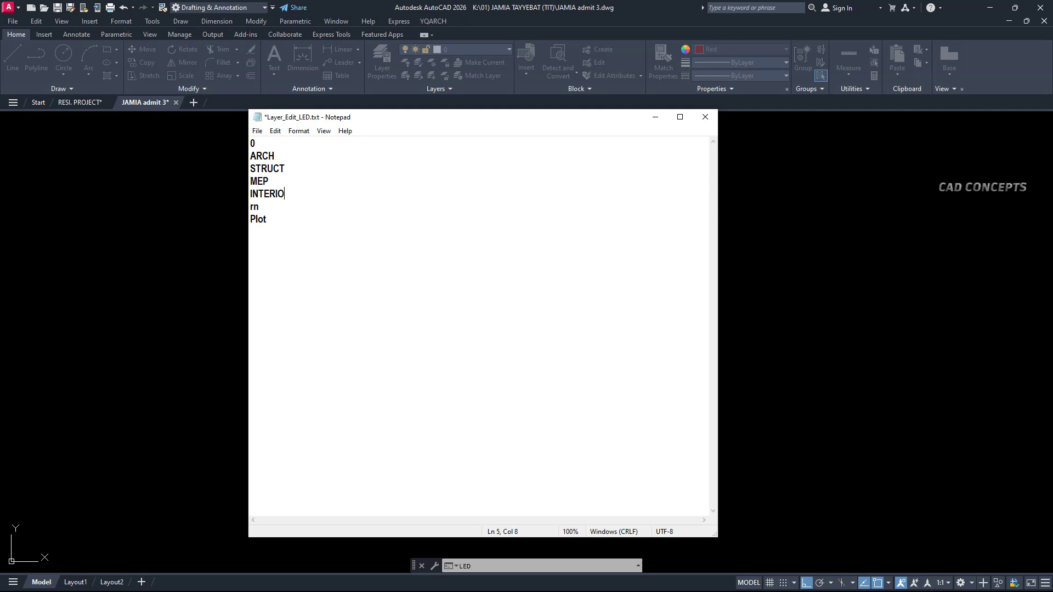
type("R")
left_click_drag(262, 207, 247, 207)
type("DECO")
type("R")
double_click(257, 218)
type("INT")
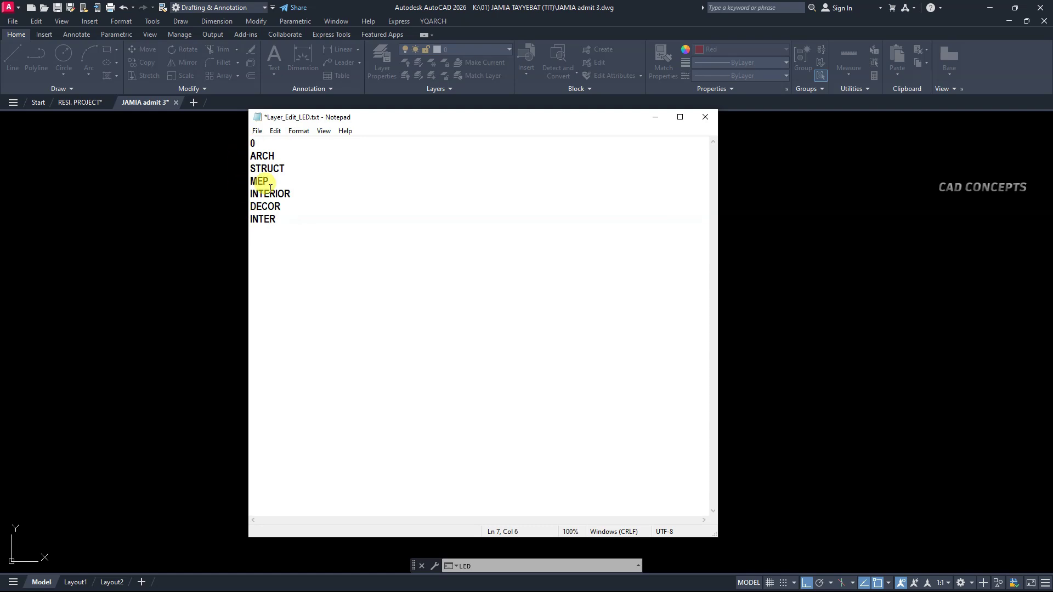
left_click(705, 121)
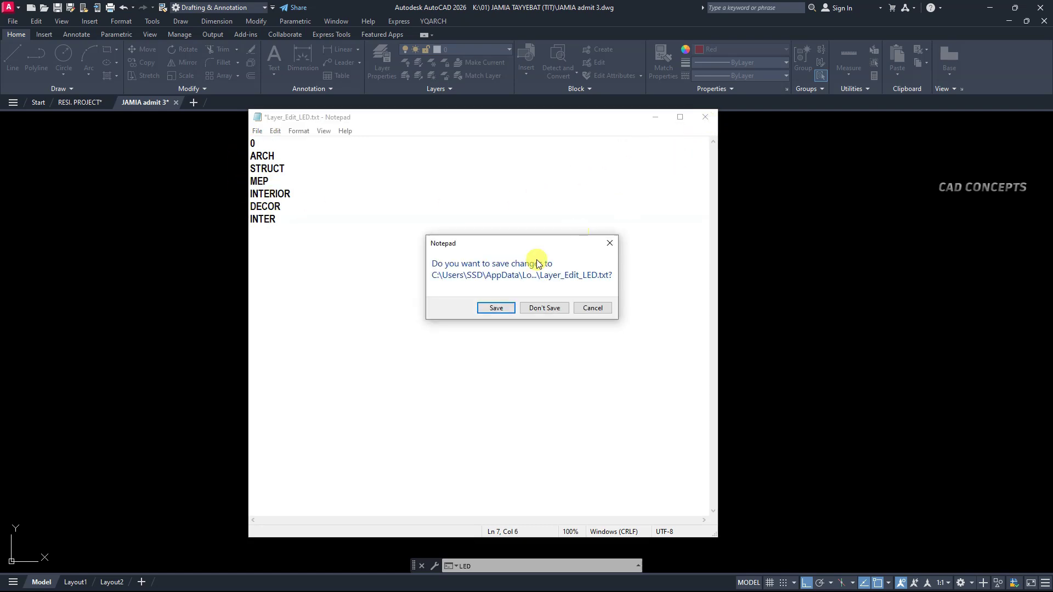
Step: Save the Notepad list, confirm AutoCAD's message, and check the renamed layers in the Layer dropdown
left_click(496, 307)
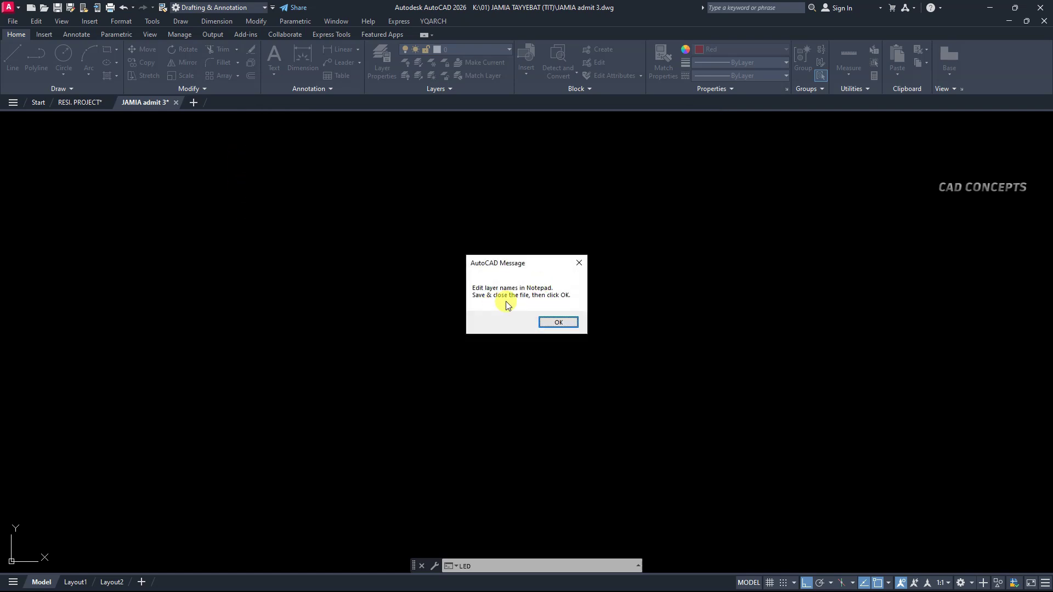
left_click(553, 322)
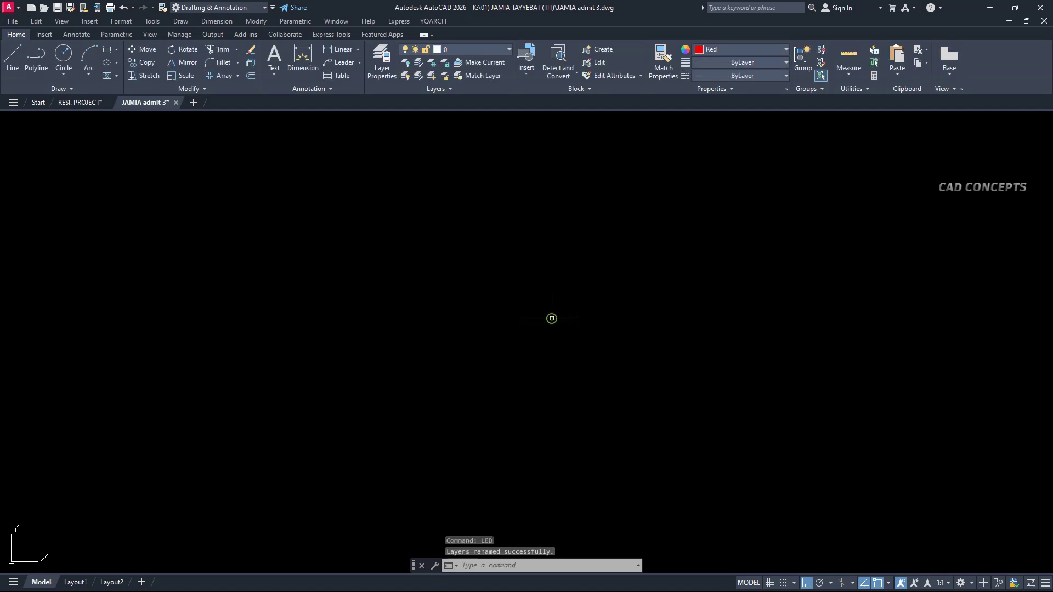
left_click(464, 49)
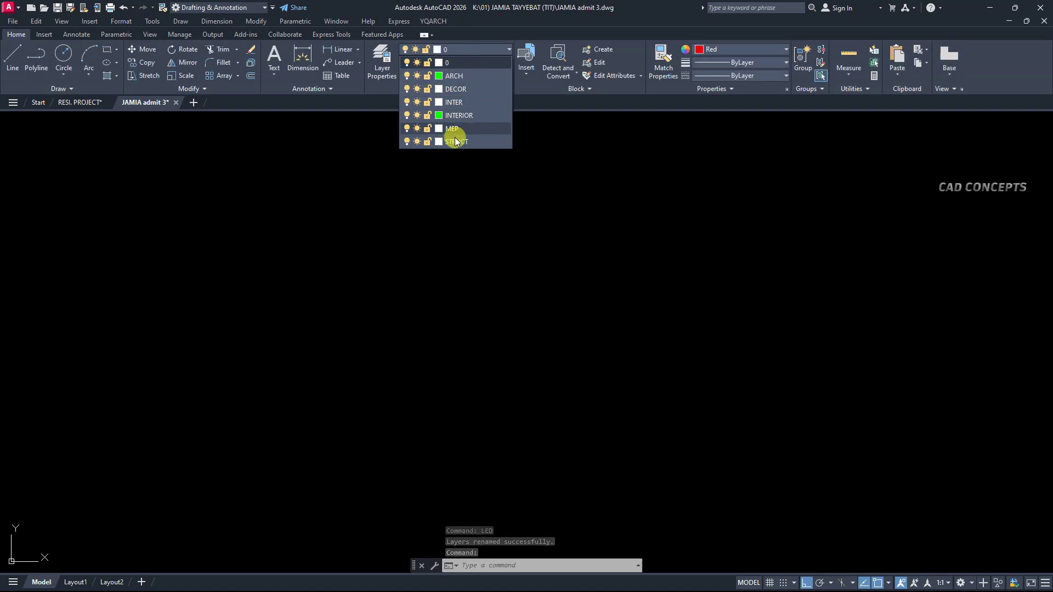
left_click(472, 212)
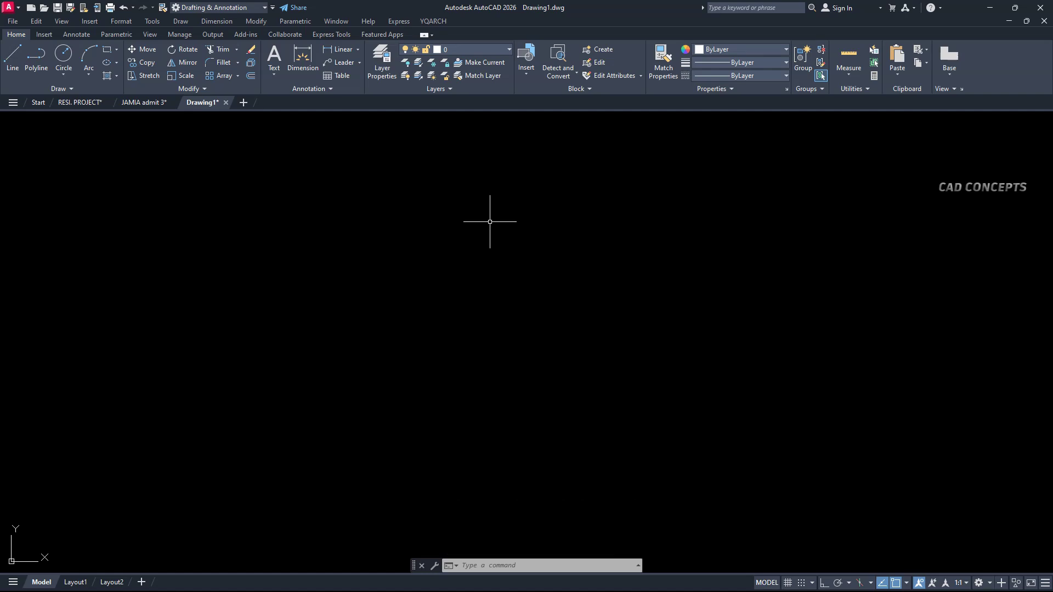
type("BLR")
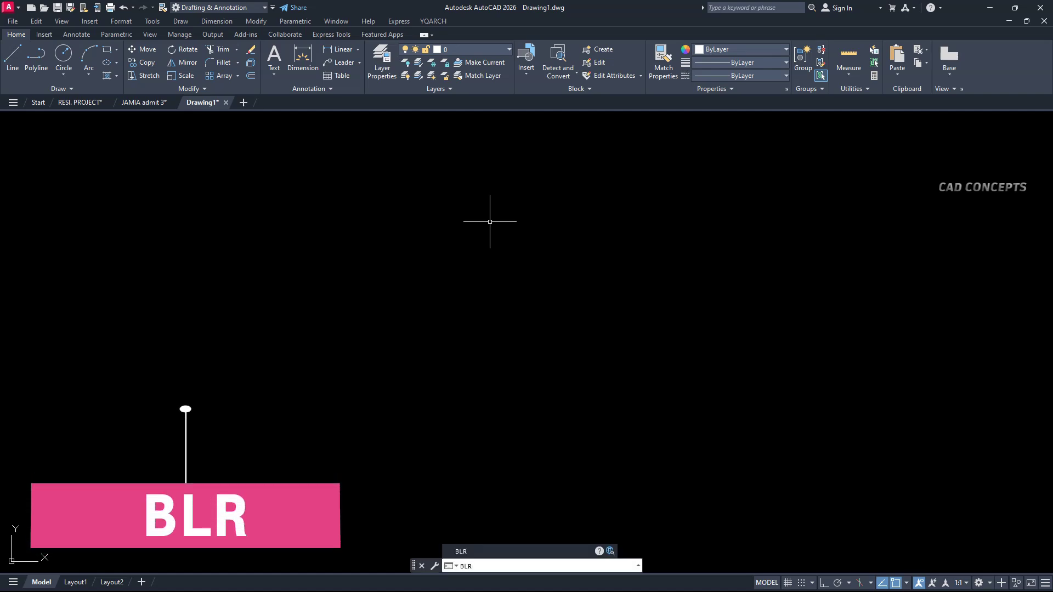
Step: Run BLR and queue layer ARCH in red and STRUCT in yellow
key("Return")
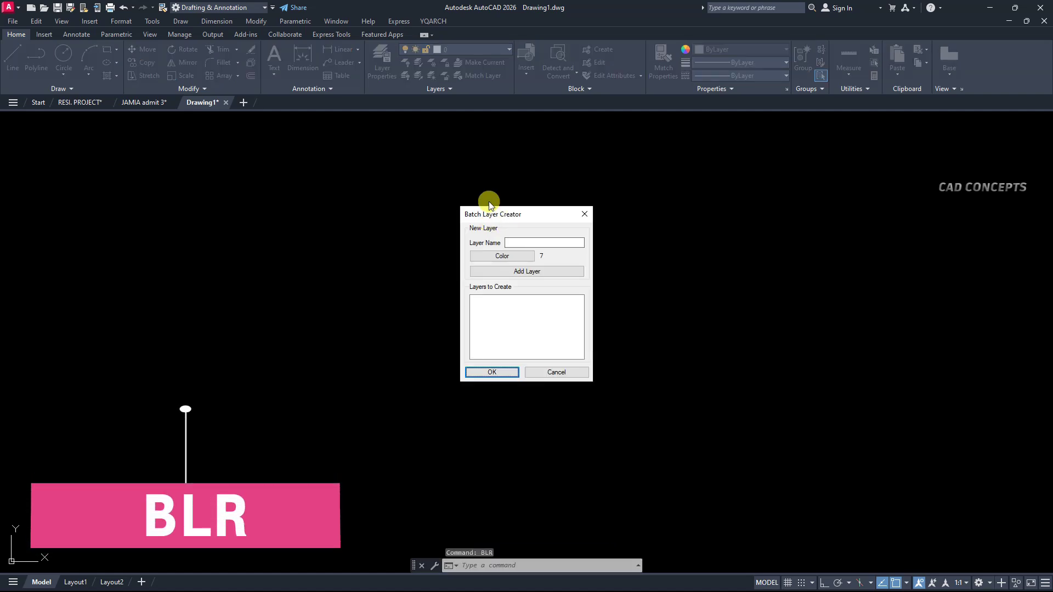
left_click_drag(488, 207, 465, 185)
left_click(492, 214)
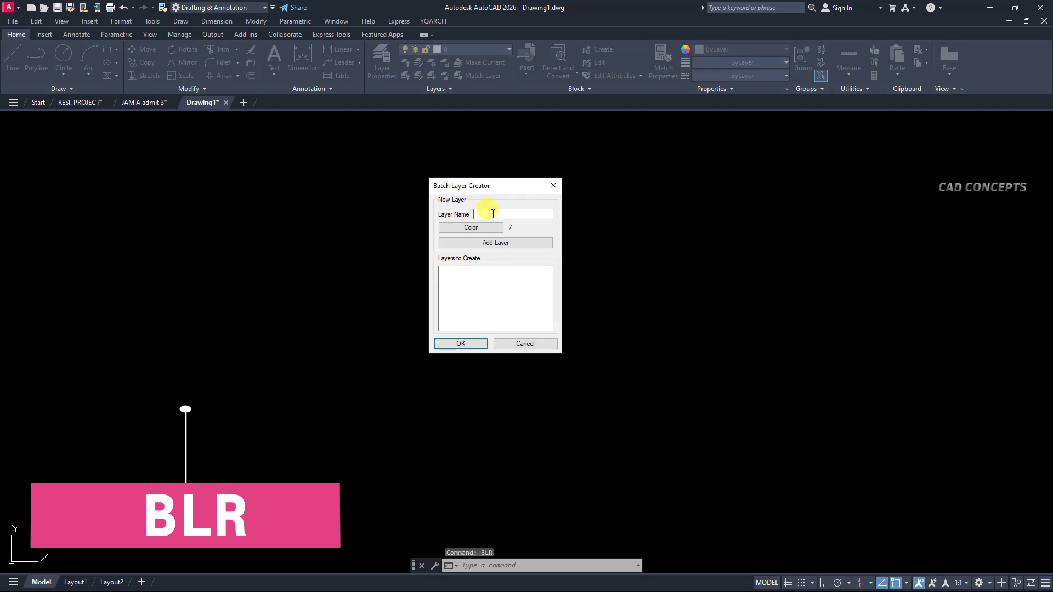
type("ARCH")
left_click(486, 227)
left_click(336, 286)
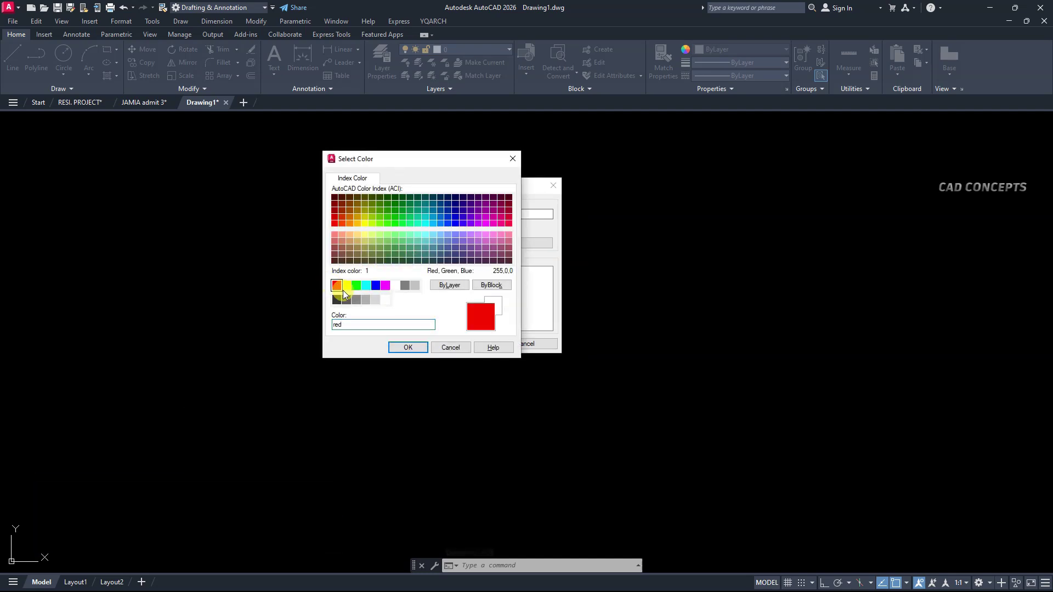
left_click(406, 347)
left_click(480, 244)
left_click(482, 214)
type("STRUCT")
left_click(480, 229)
left_click(344, 286)
left_click(407, 347)
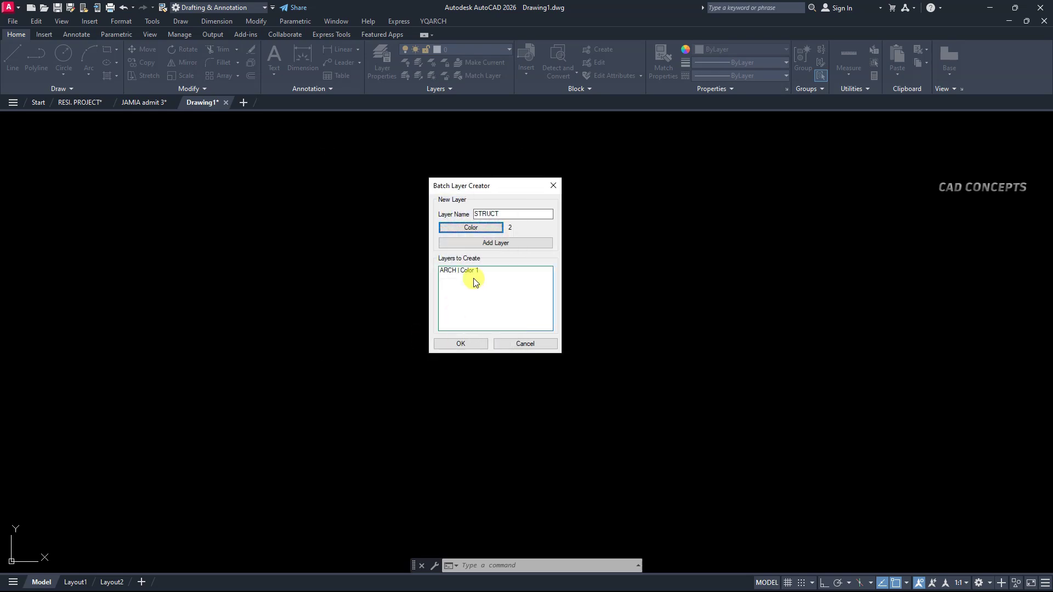
left_click(484, 246)
Step: Queue layer MEP in green and CIVIL in cyan
left_click(486, 214)
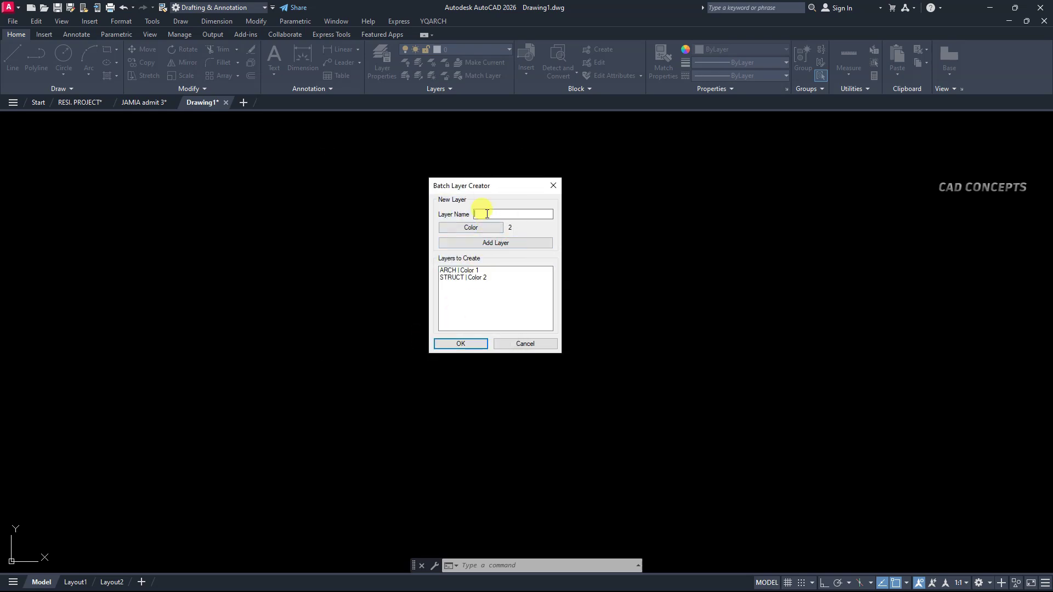
type("MEP")
left_click(483, 230)
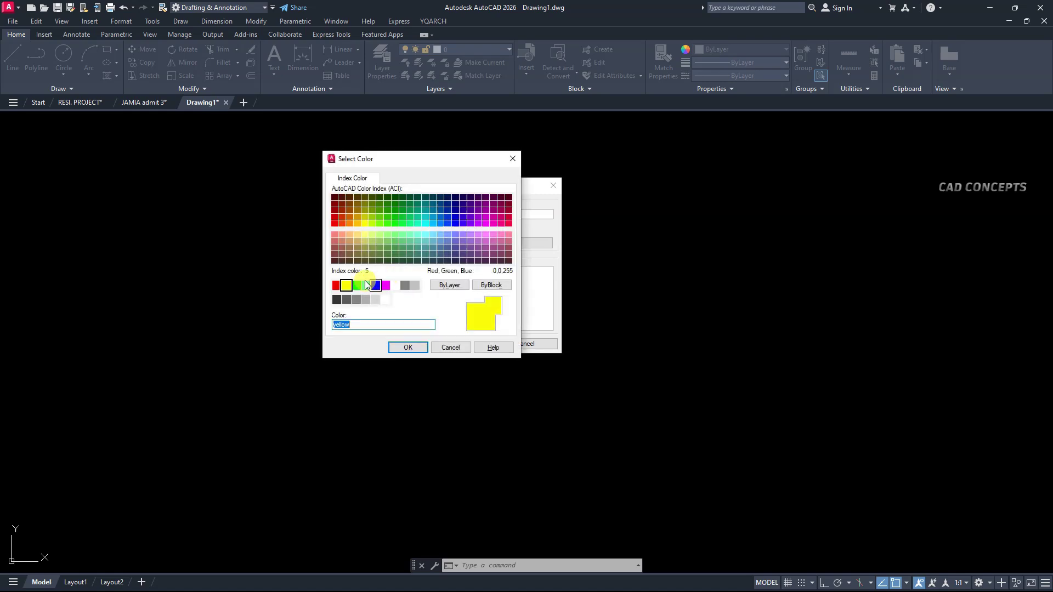
left_click(356, 284)
left_click(399, 346)
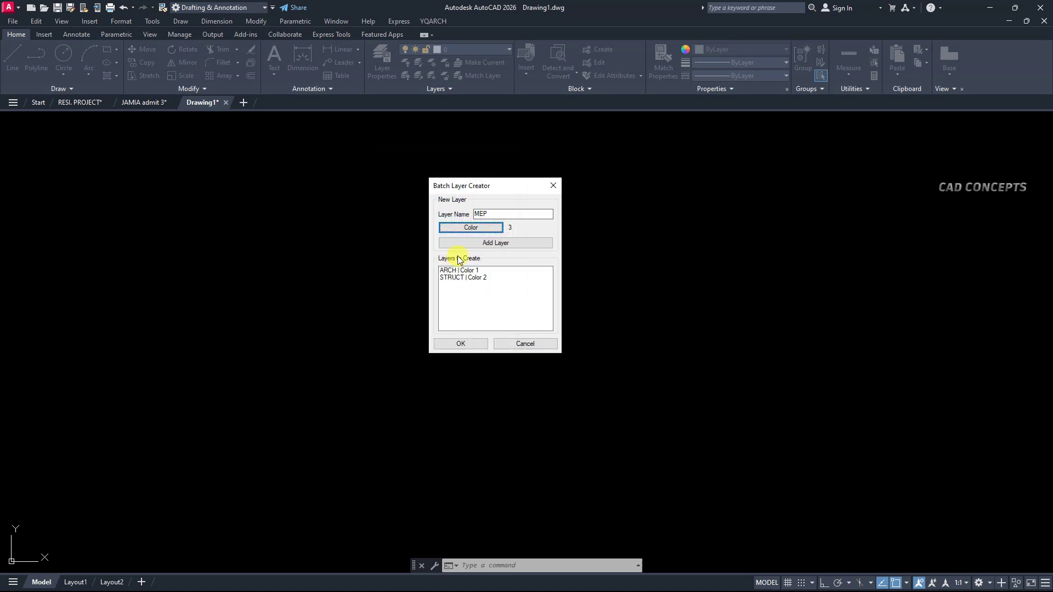
left_click(474, 242)
left_click(491, 215)
type("CIV")
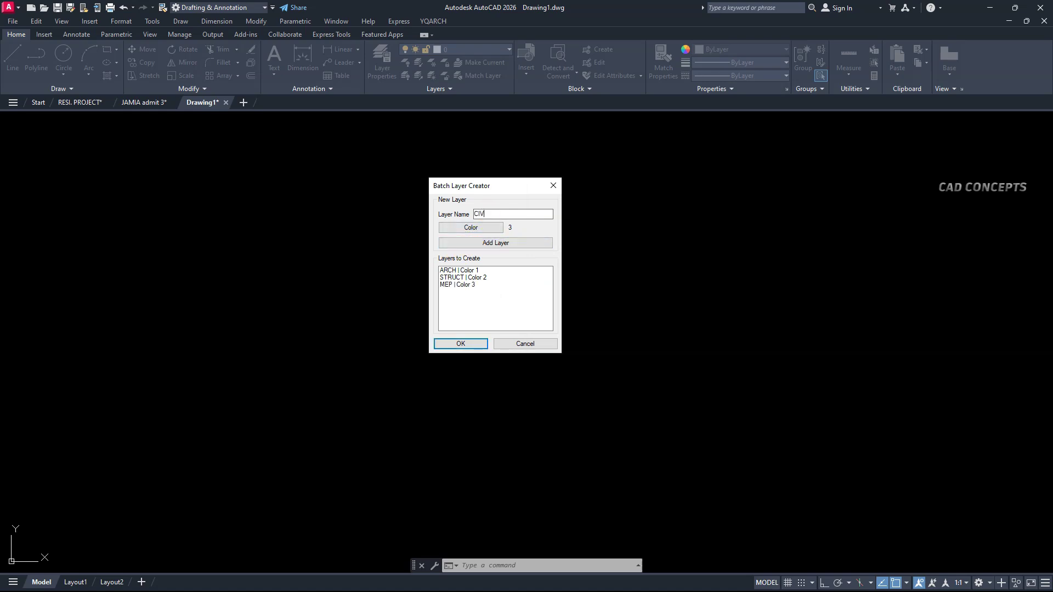
type("IL")
left_click(489, 228)
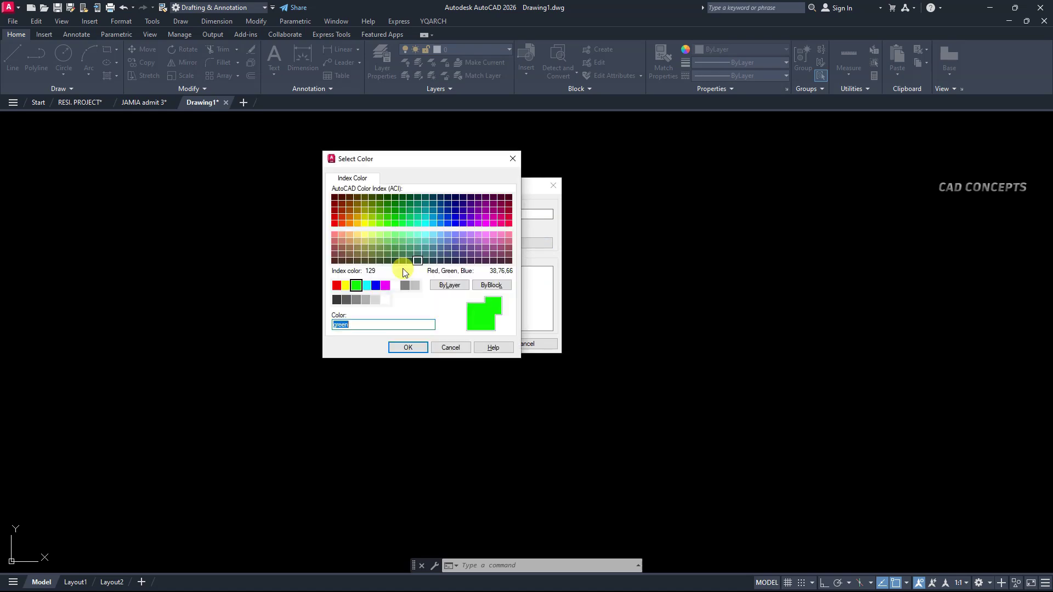
left_click(365, 286)
left_click(405, 347)
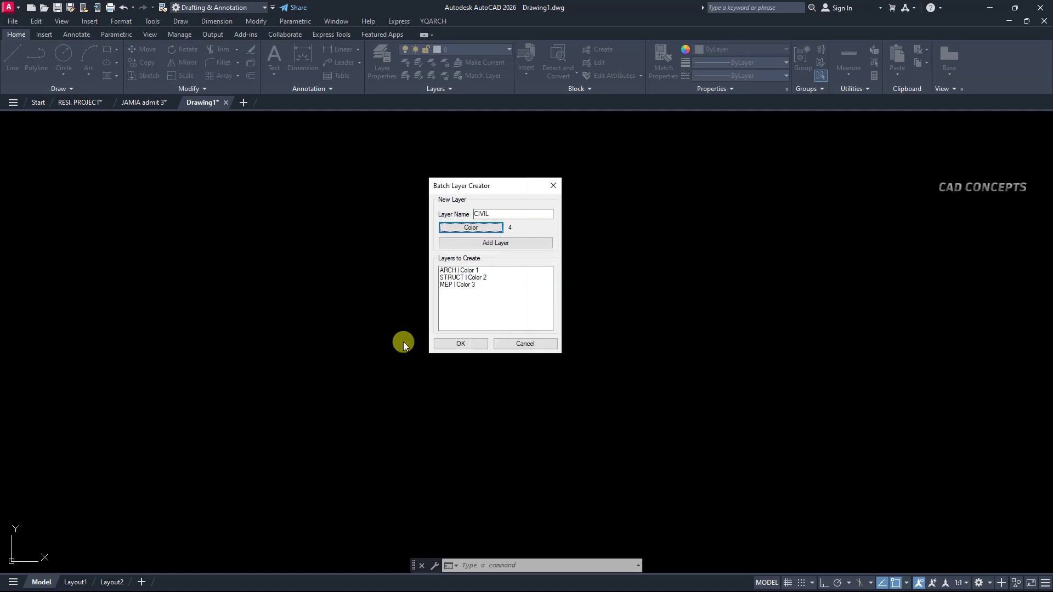
left_click(487, 244)
Step: Queue layer INTERIOR in blue and DECOR in magenta
left_click(490, 214)
type("INTERIOR")
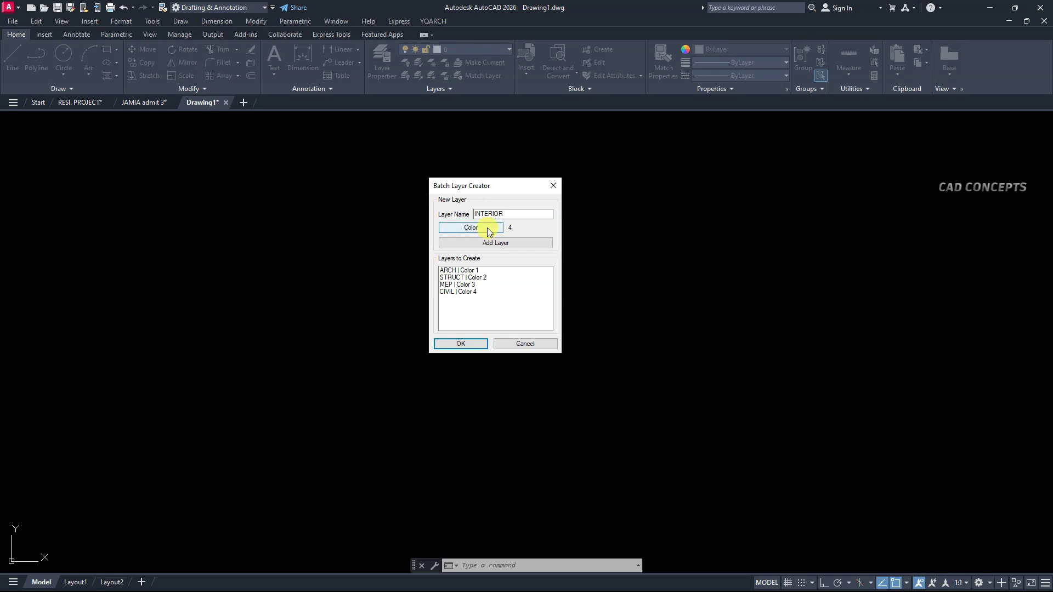
left_click(487, 228)
left_click(375, 285)
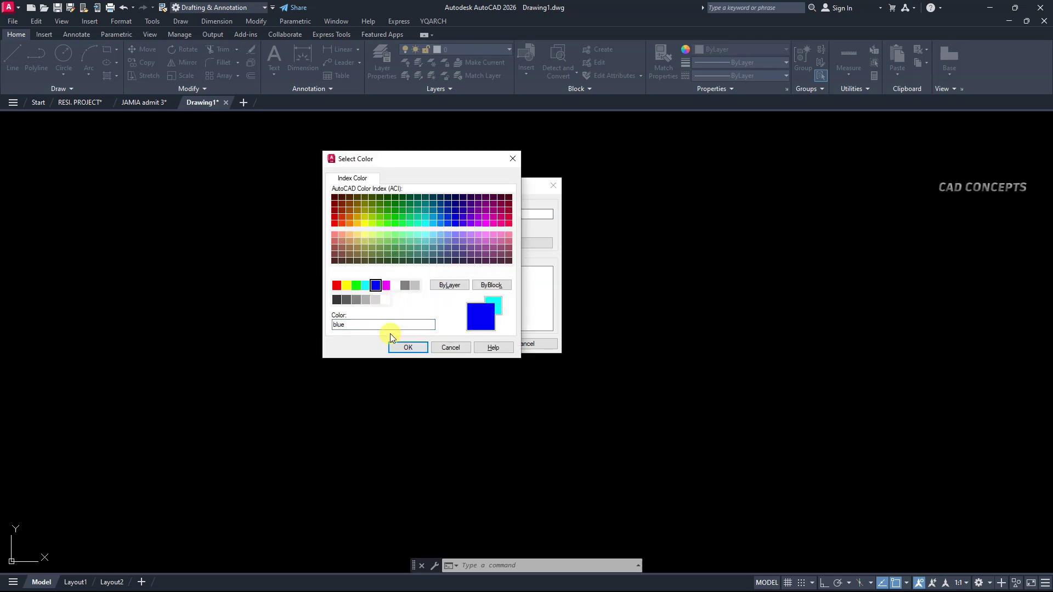
left_click(404, 347)
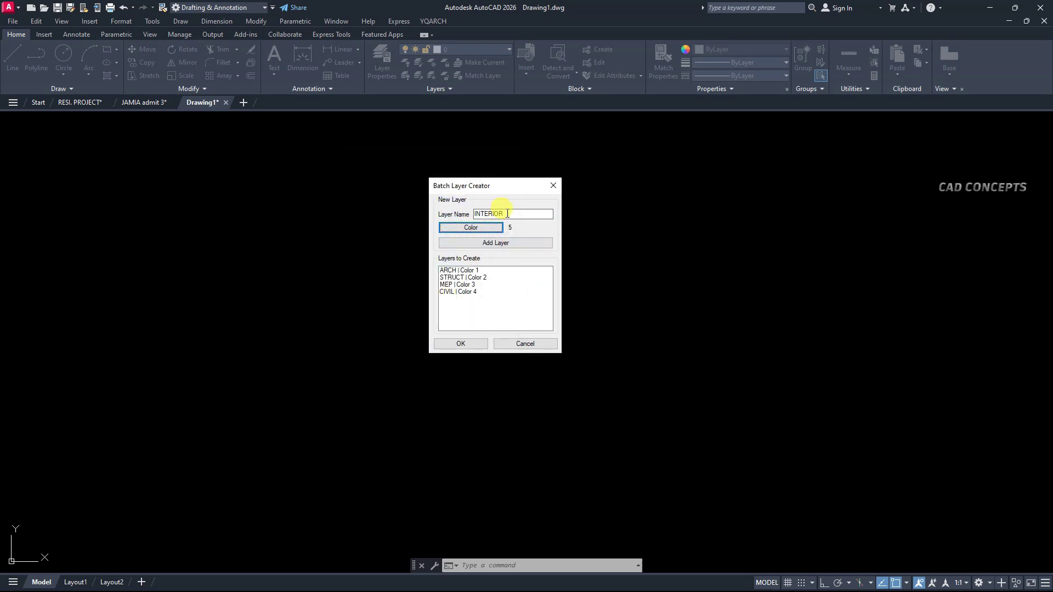
left_click(501, 246)
type("DECOR")
left_click(471, 228)
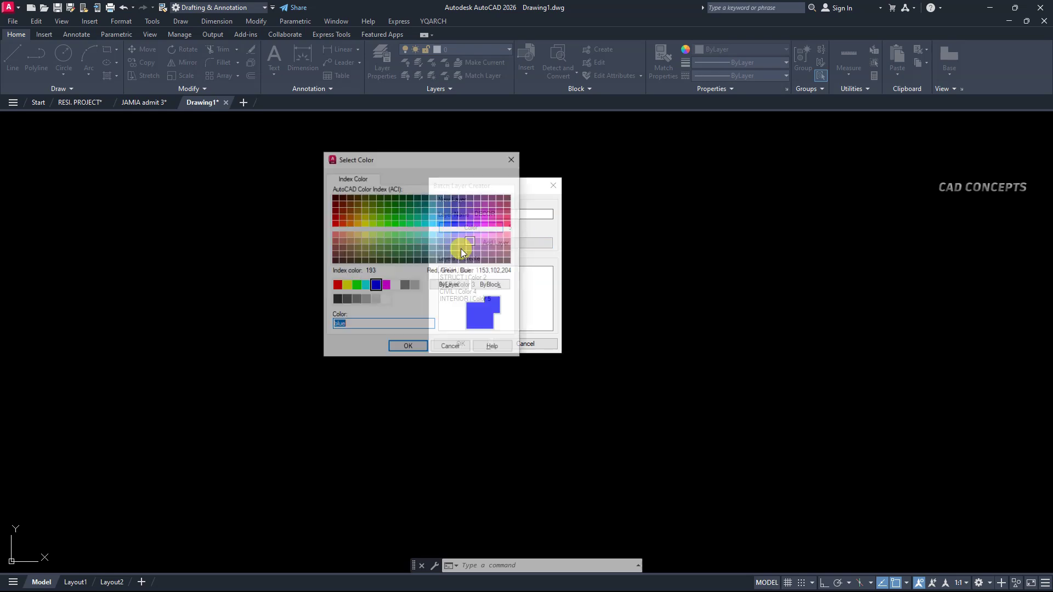
left_click(386, 285)
left_click(402, 350)
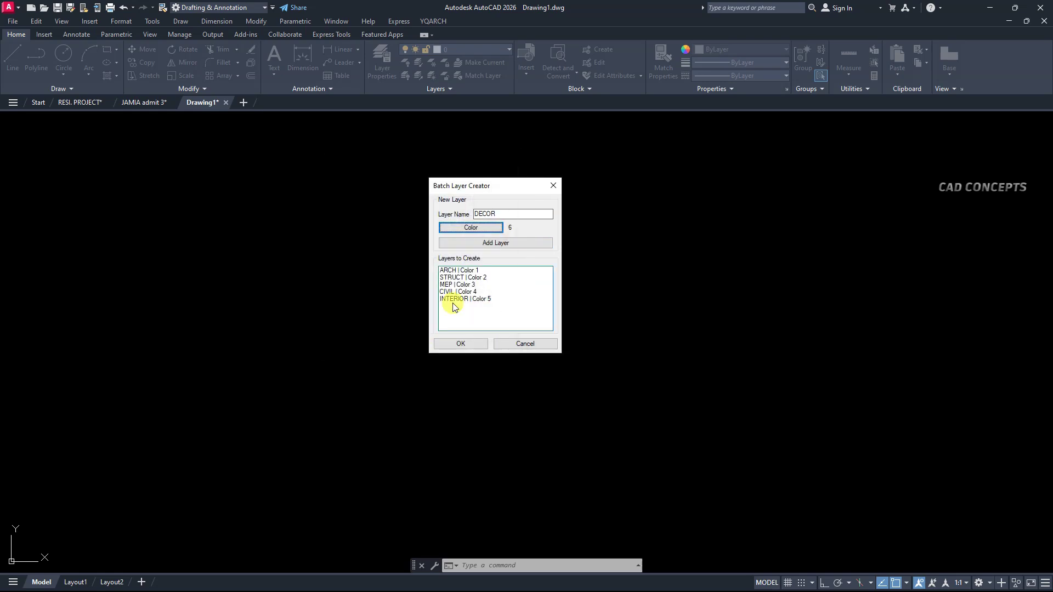
left_click(492, 242)
left_click(494, 211)
type("FENCE")
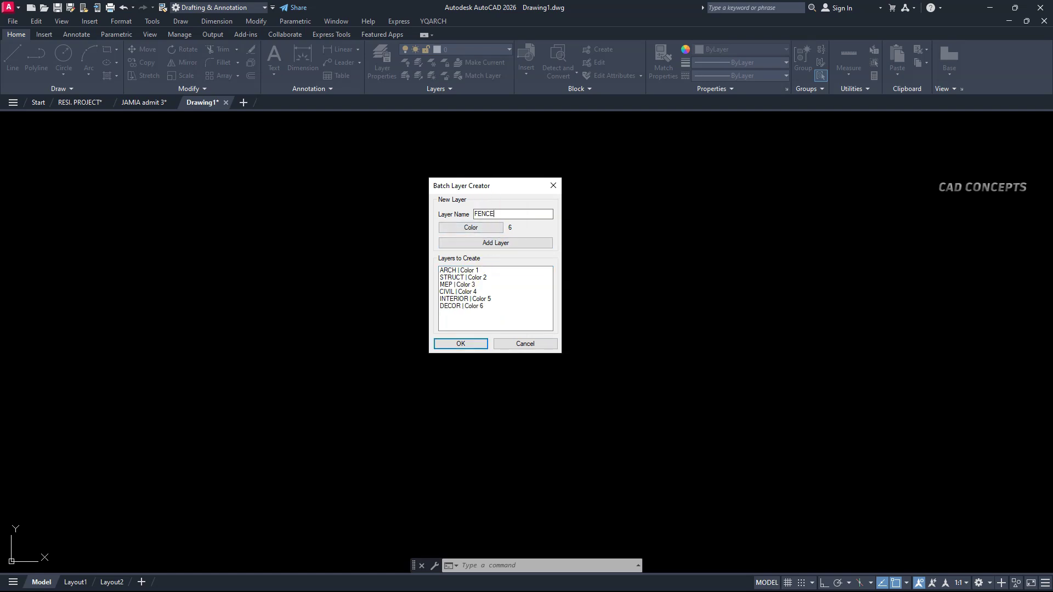
Step: Give a FENCE layer white and review the queued layers
left_click(496, 230)
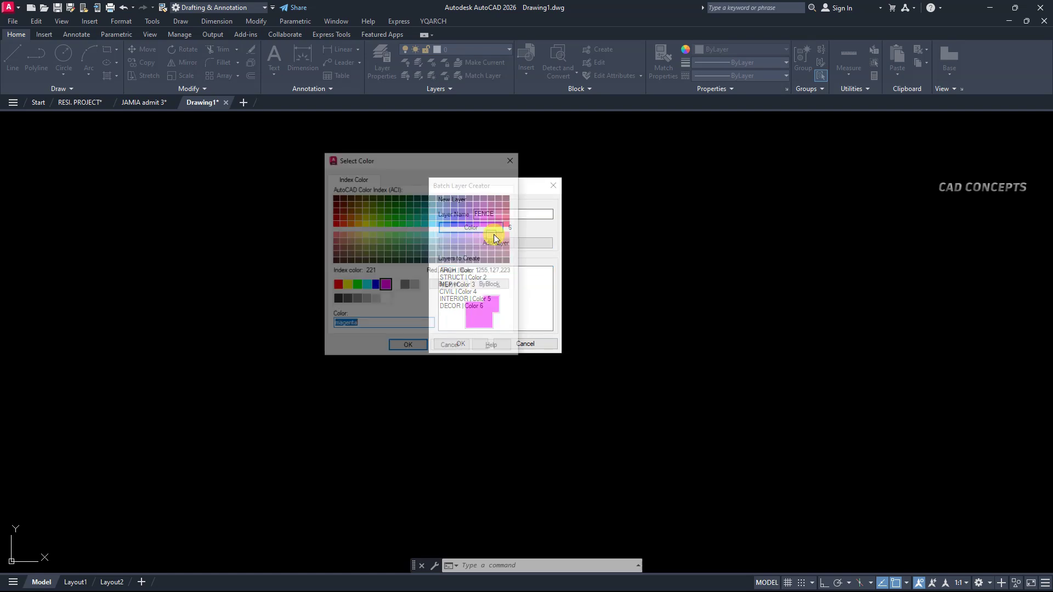
left_click(395, 286)
left_click(398, 344)
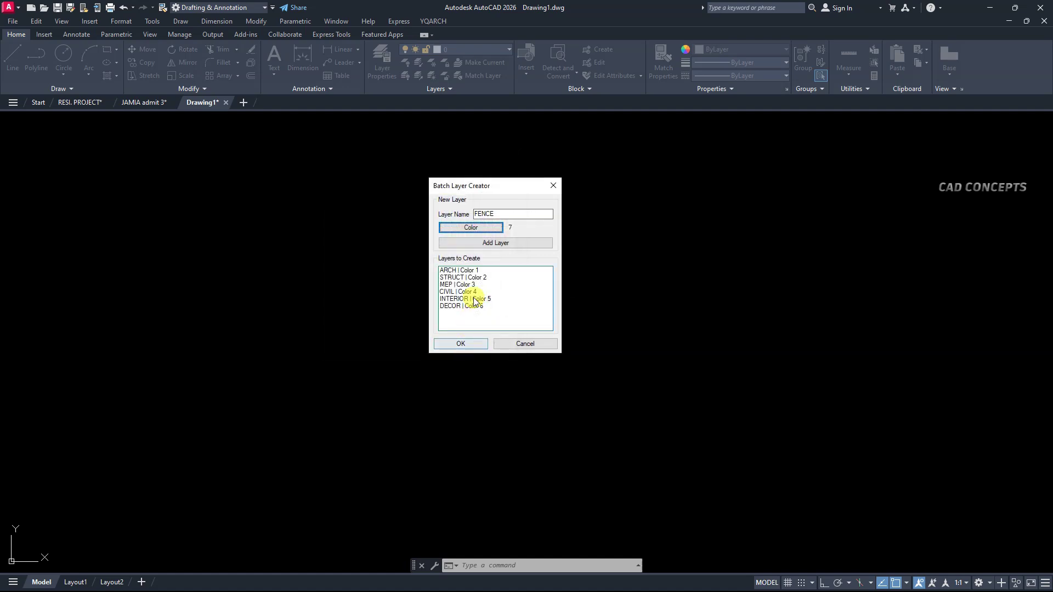
left_click(467, 270)
left_click(465, 285)
left_click(464, 300)
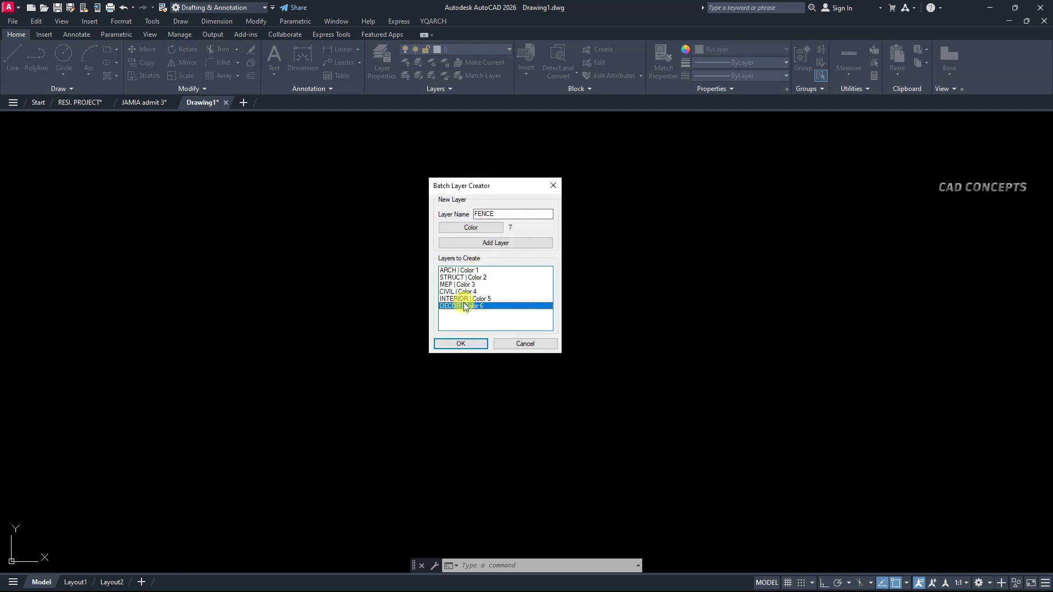
left_click(462, 343)
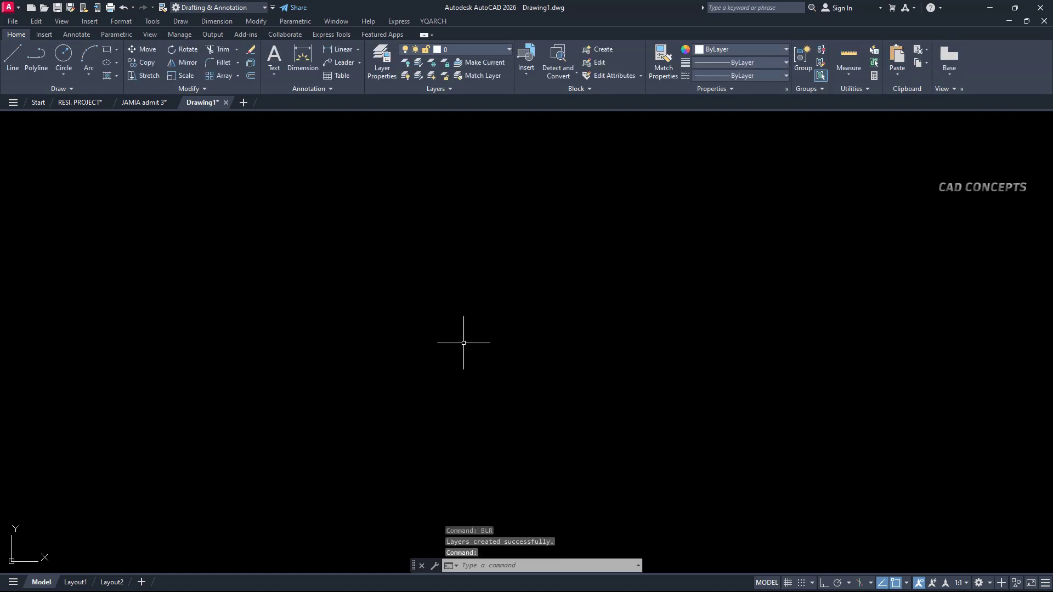
left_click(476, 49)
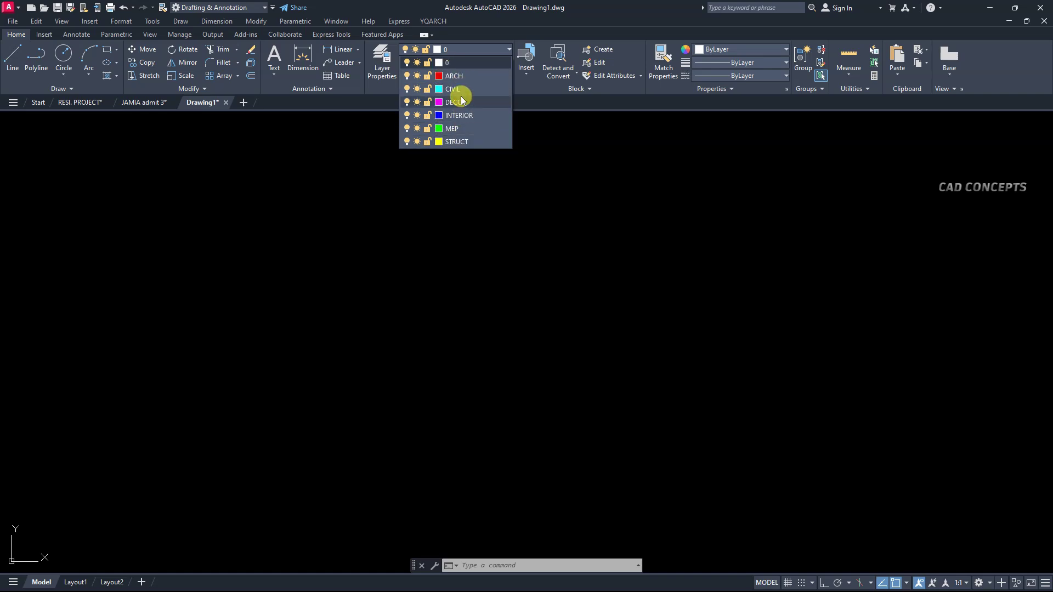
left_click(452, 195)
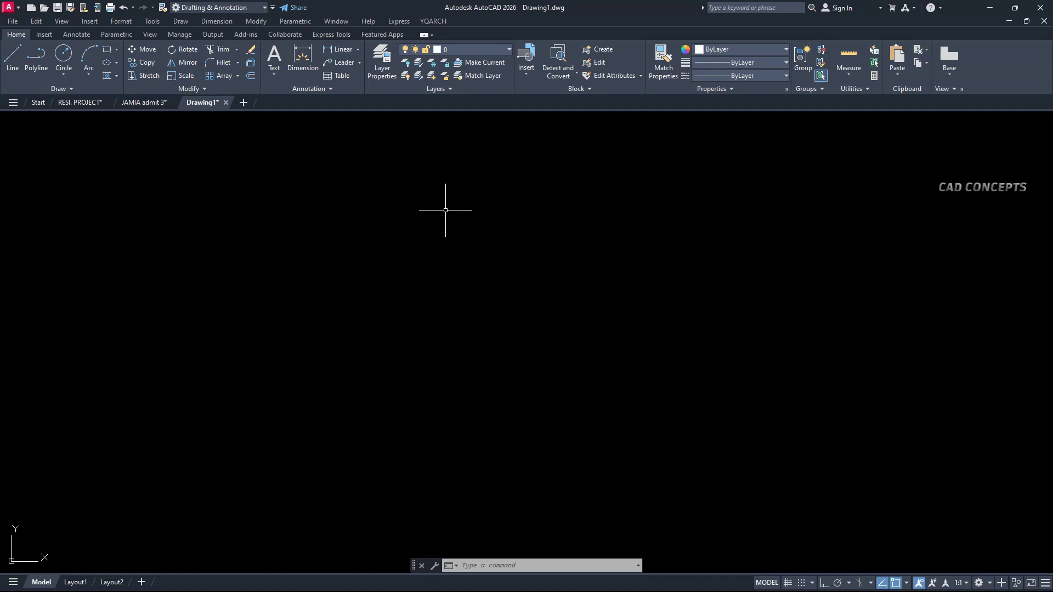
Step: Run LRC and recolour ARCH yellow and STRUCT cyan
key("Escape")
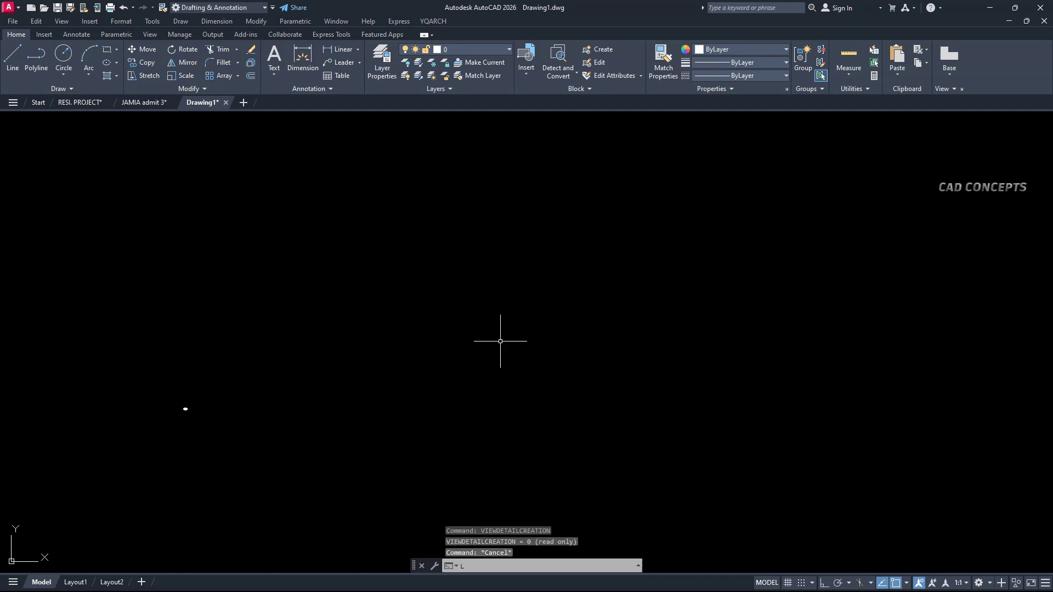
type("LRC")
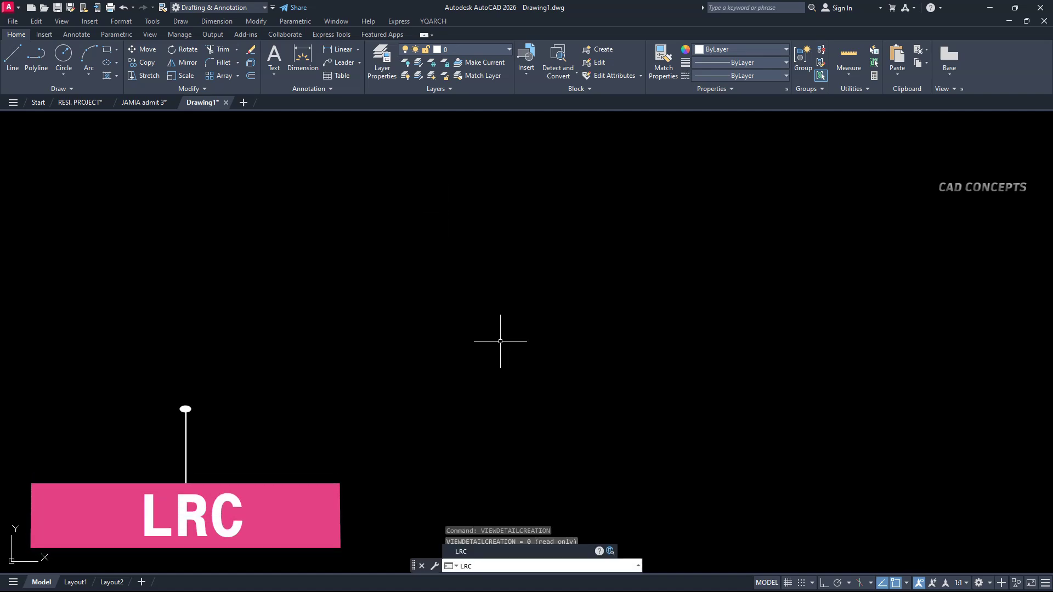
key("Return")
left_click(474, 235)
left_click(494, 355)
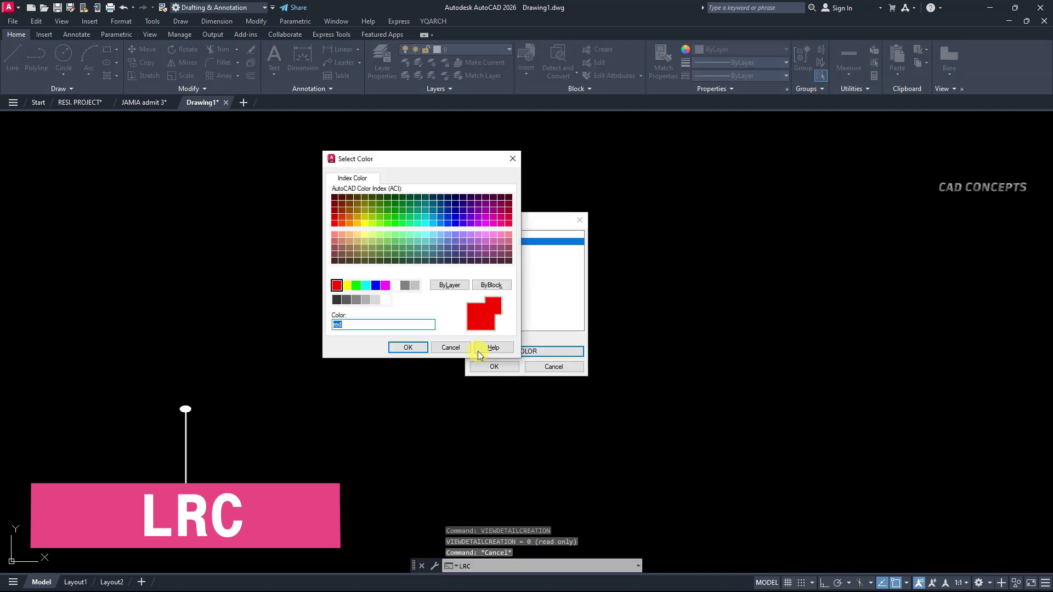
left_click(345, 285)
left_click(405, 347)
left_click(483, 248)
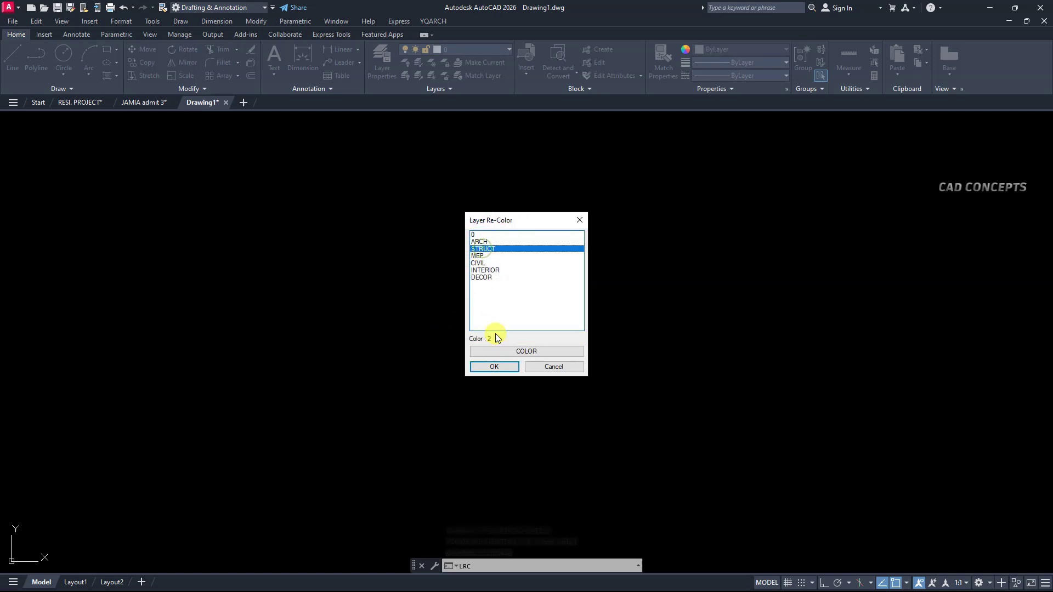
left_click(521, 351)
left_click(356, 284)
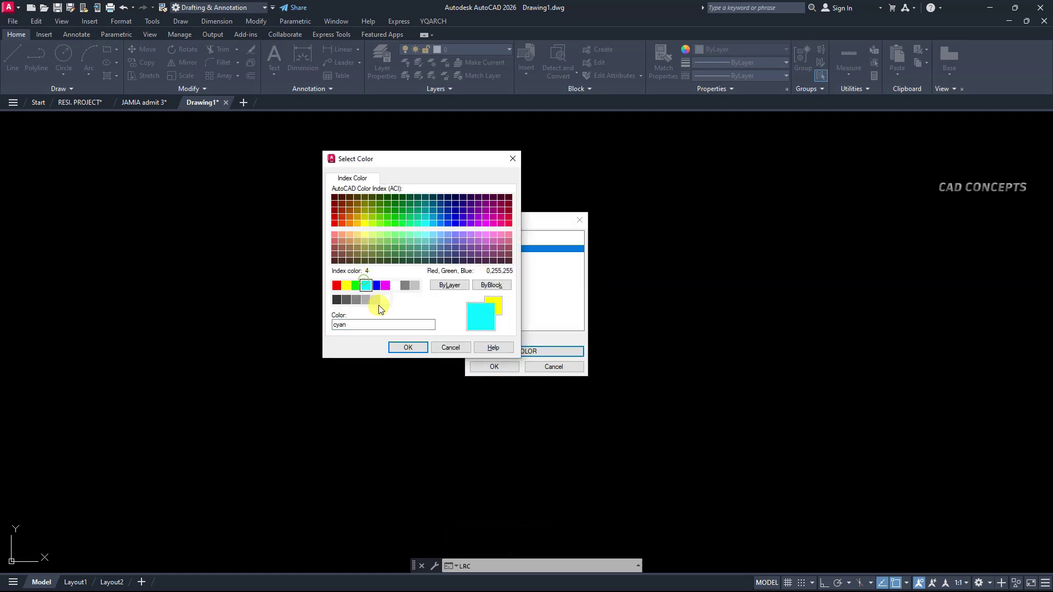
left_click(407, 350)
Step: Recolour MEP cyan and CIVIL magenta
left_click(477, 256)
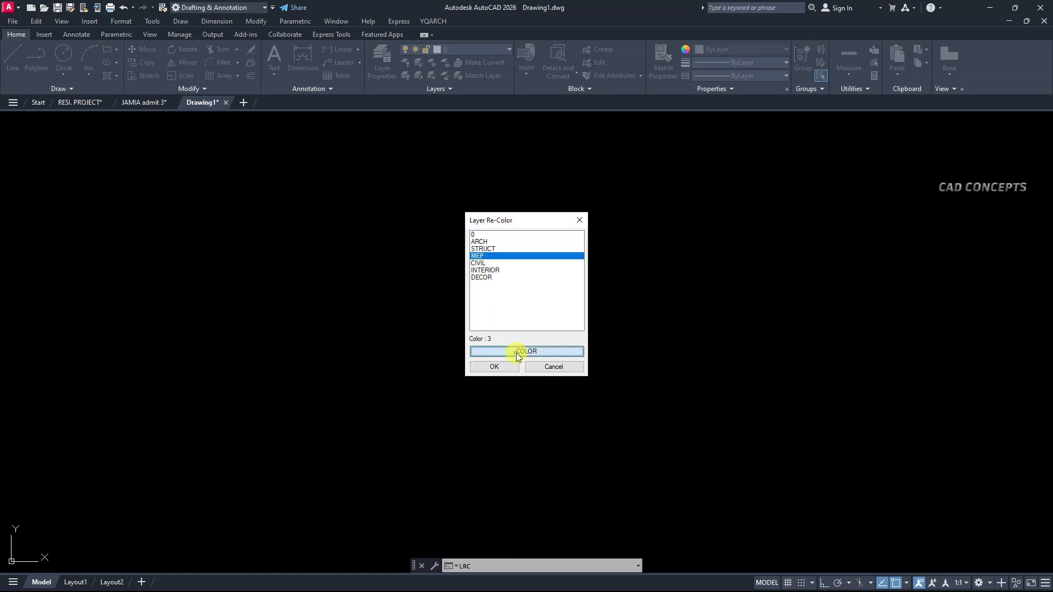
left_click(497, 351)
left_click(369, 285)
left_click(407, 347)
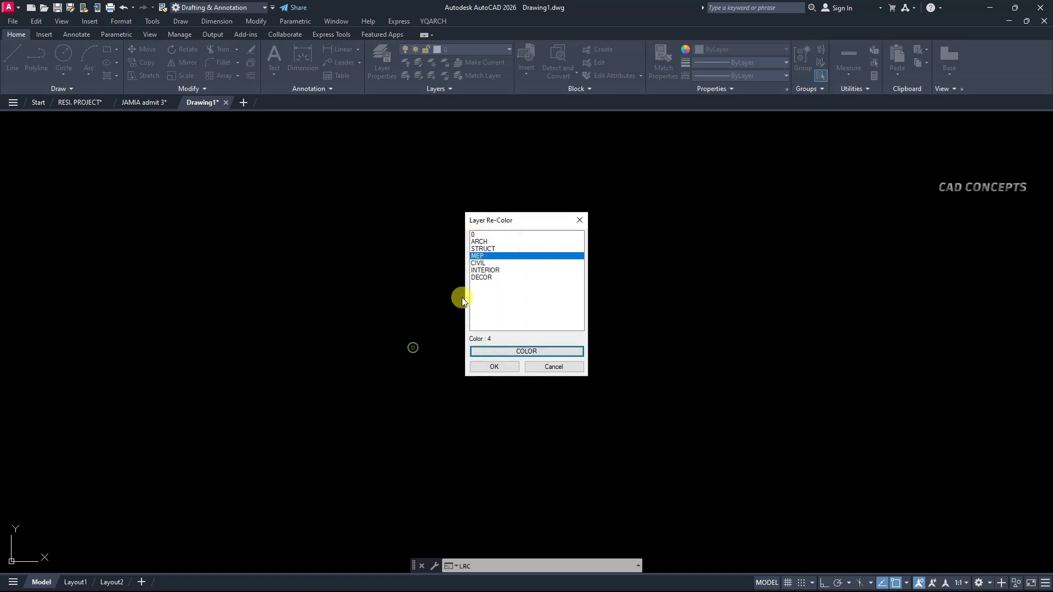
left_click(482, 262)
left_click(516, 351)
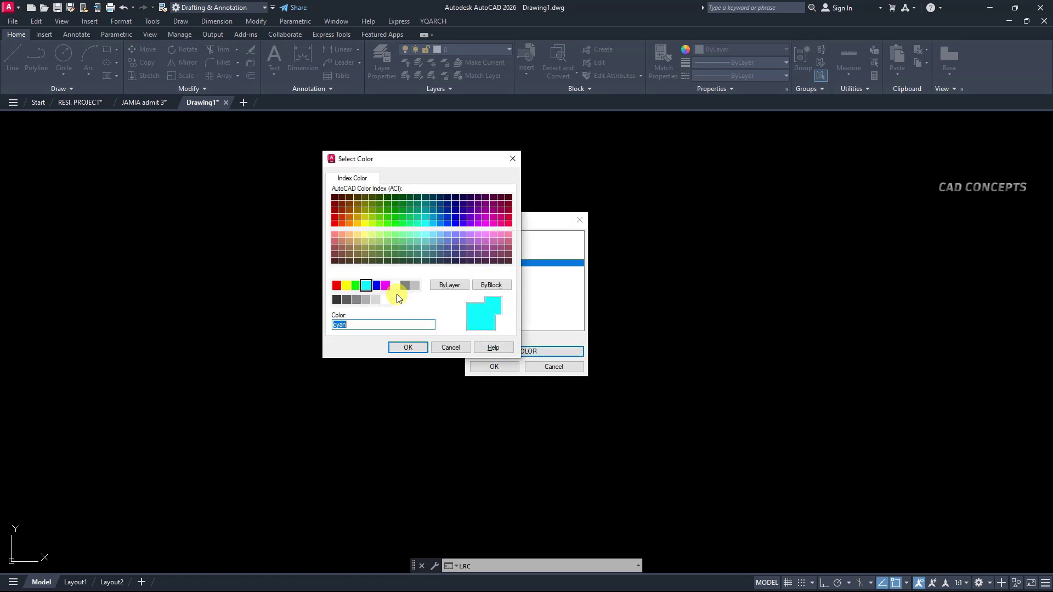
left_click(385, 285)
left_click(407, 347)
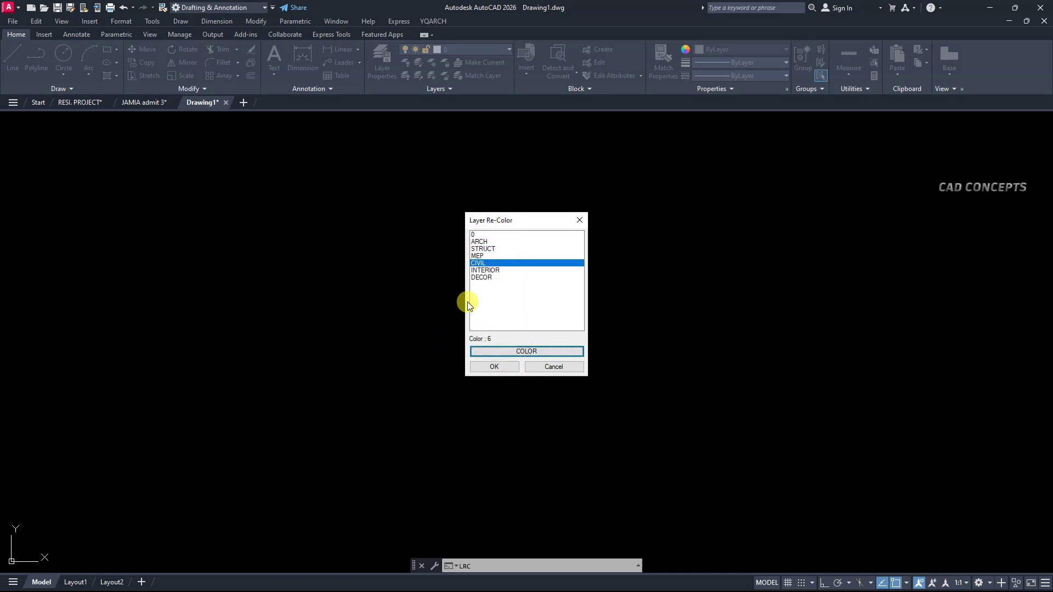
Step: Recolour INTERIOR red and DECOR dark purple (229), then apply the new colours
left_click(484, 269)
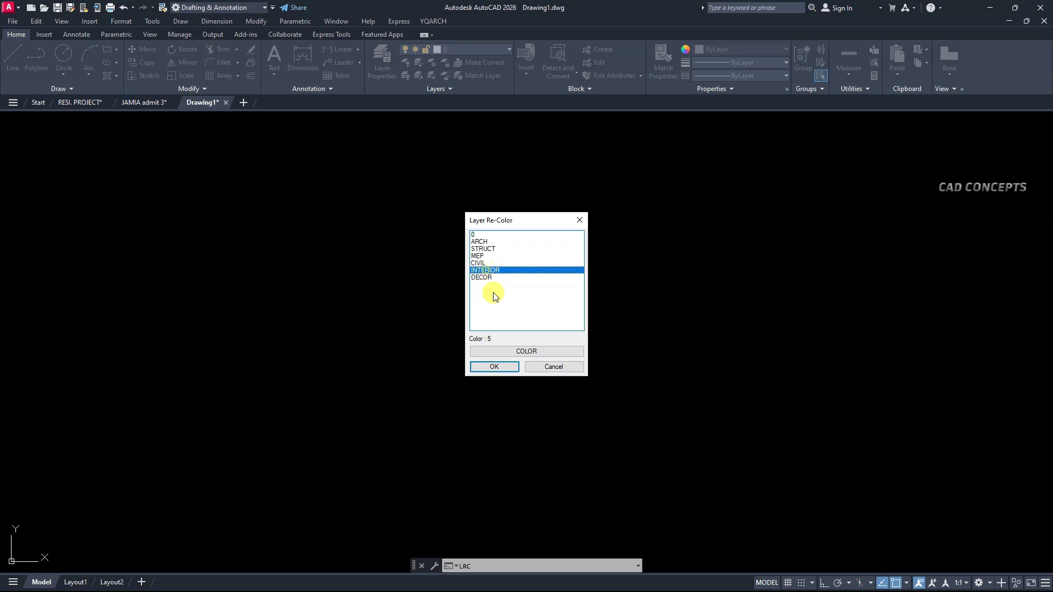
left_click(501, 352)
left_click(336, 285)
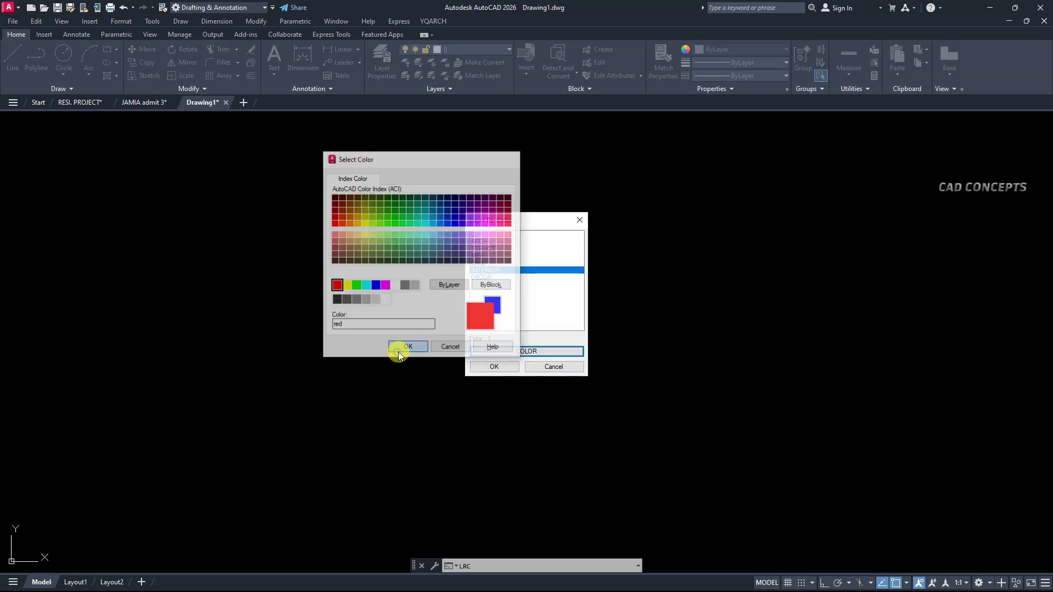
left_click(401, 347)
left_click(478, 277)
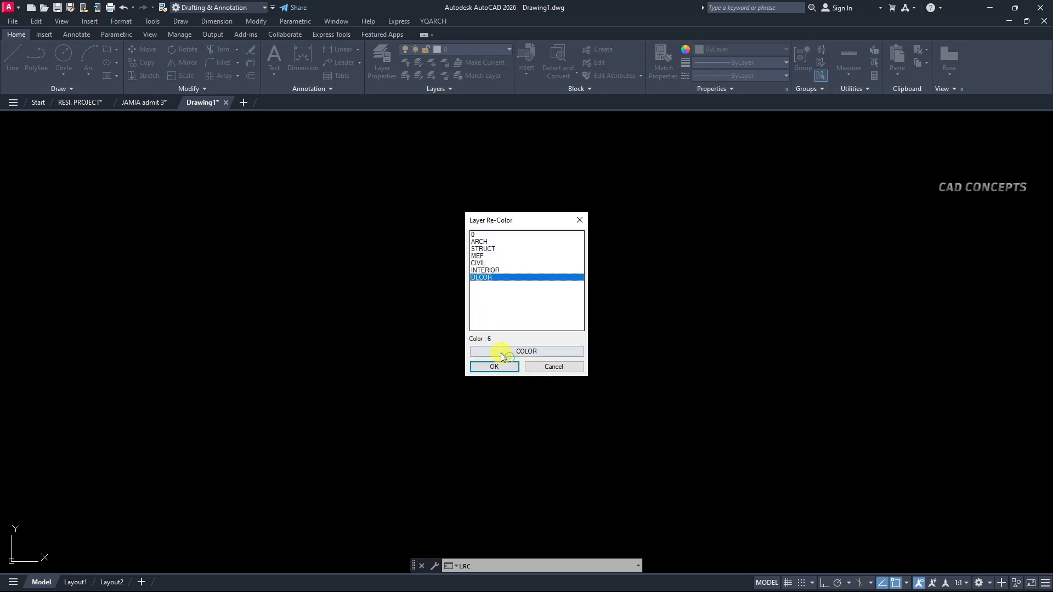
left_click(498, 351)
left_click(493, 261)
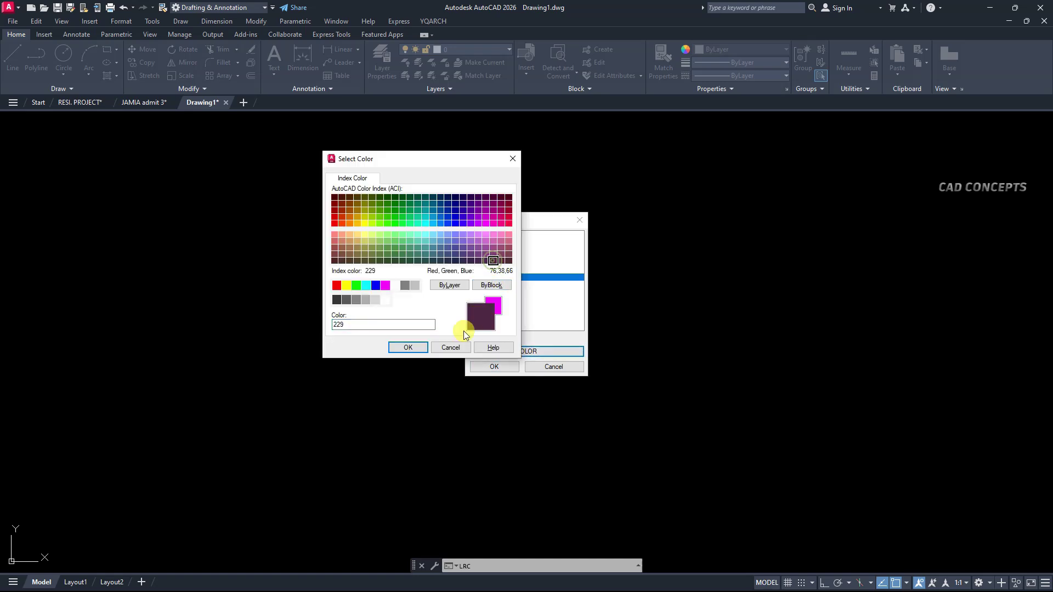
left_click(407, 347)
left_click(482, 270)
left_click_drag(479, 265, 479, 242)
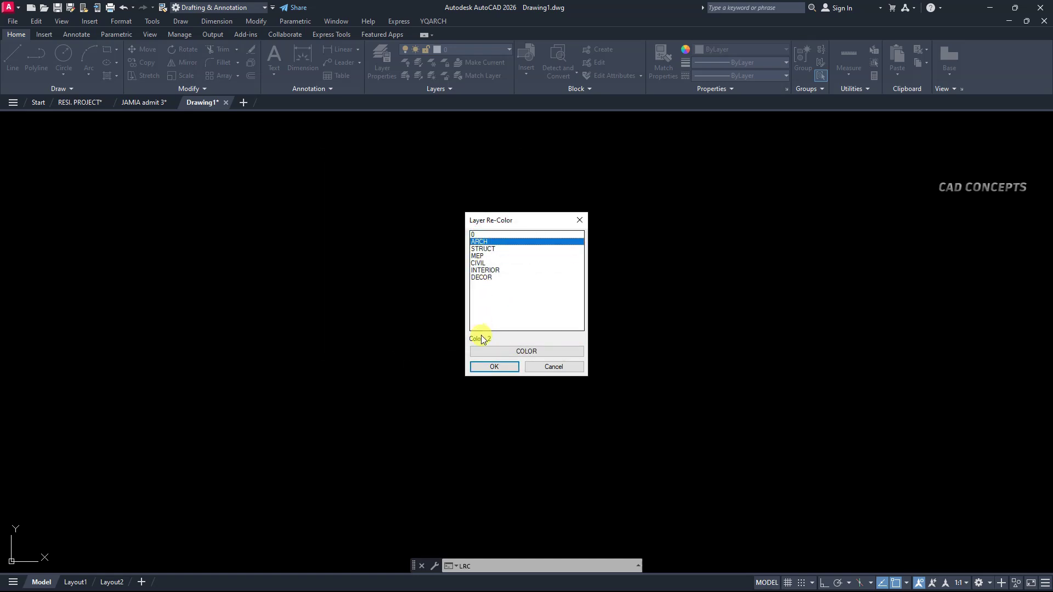
left_click(504, 367)
Step: Set ARCH to blue and MEP to colour 43 from the Layer dropdown
left_click(481, 51)
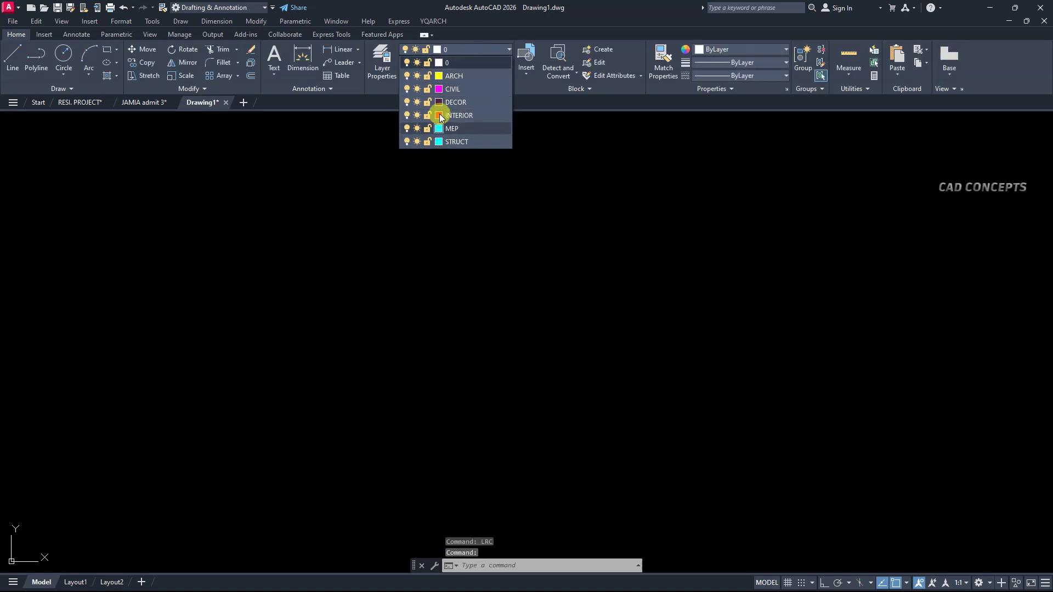
left_click(439, 77)
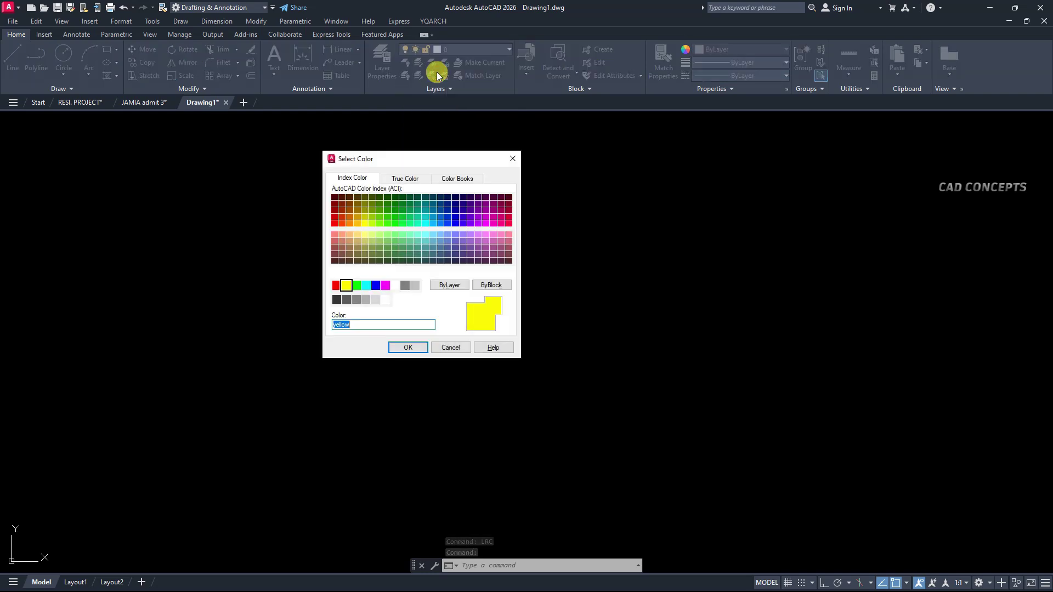
left_click(375, 285)
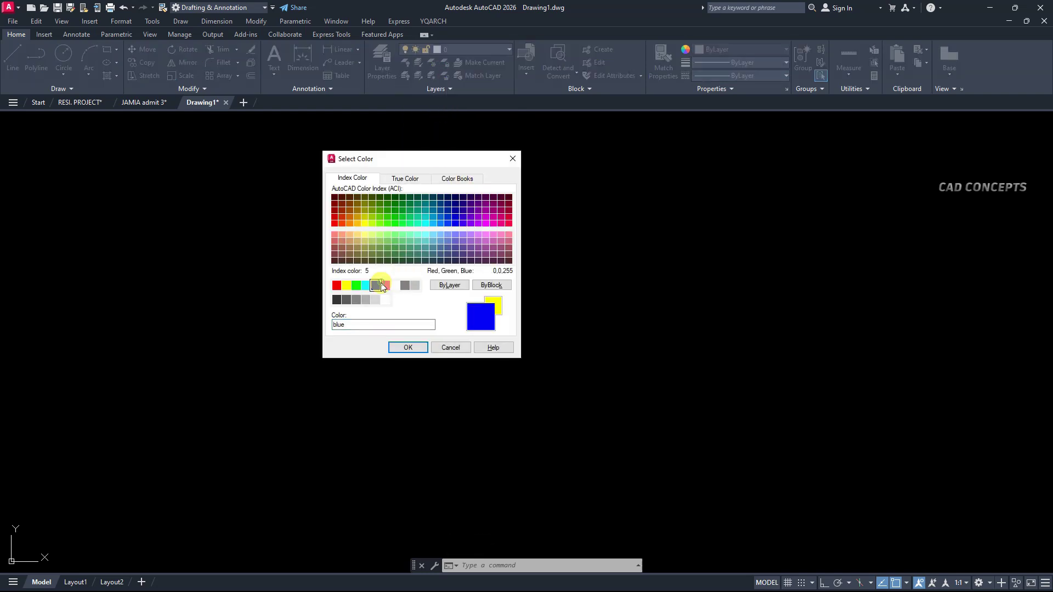
left_click(397, 345)
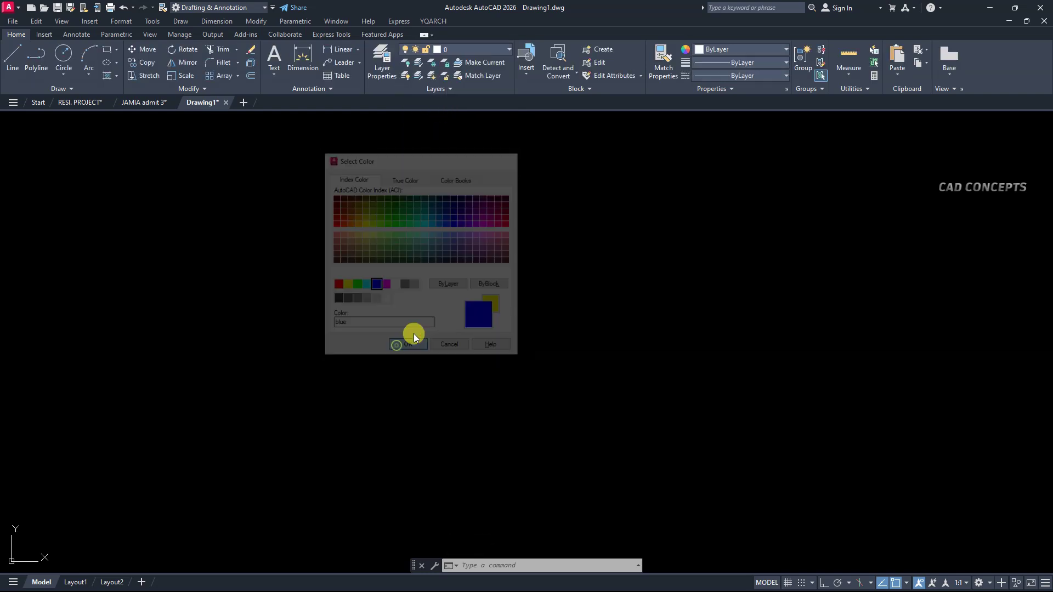
left_click(469, 48)
left_click(437, 130)
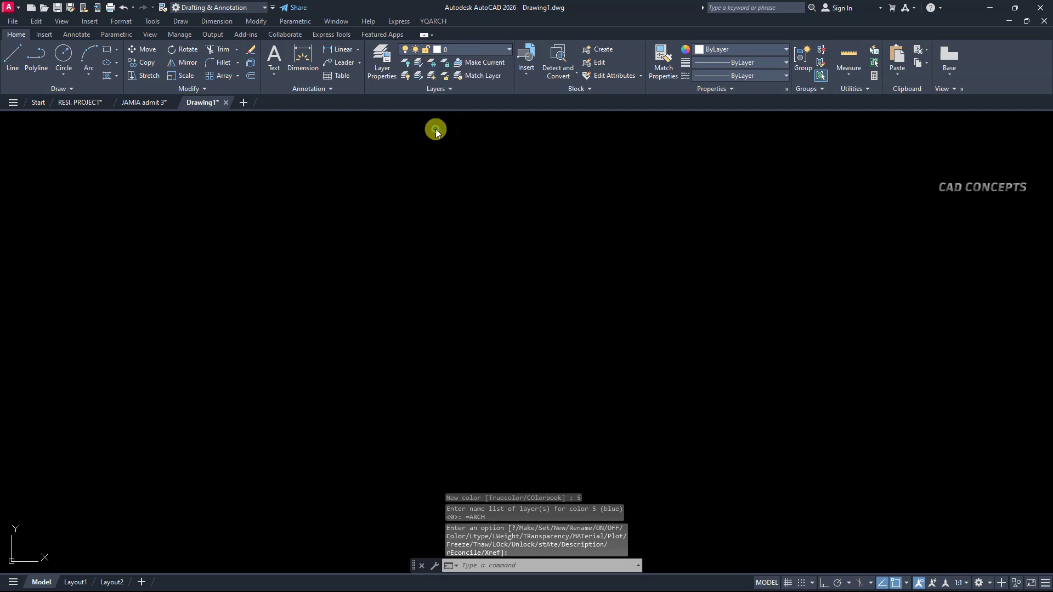
left_click(358, 240)
left_click(414, 346)
left_click(460, 49)
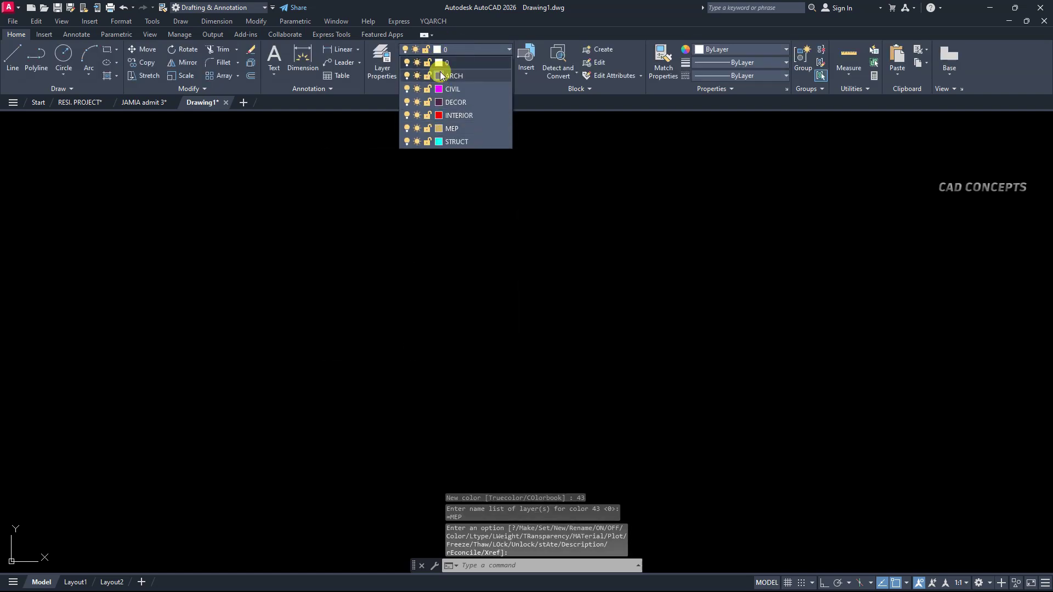
left_click(445, 171)
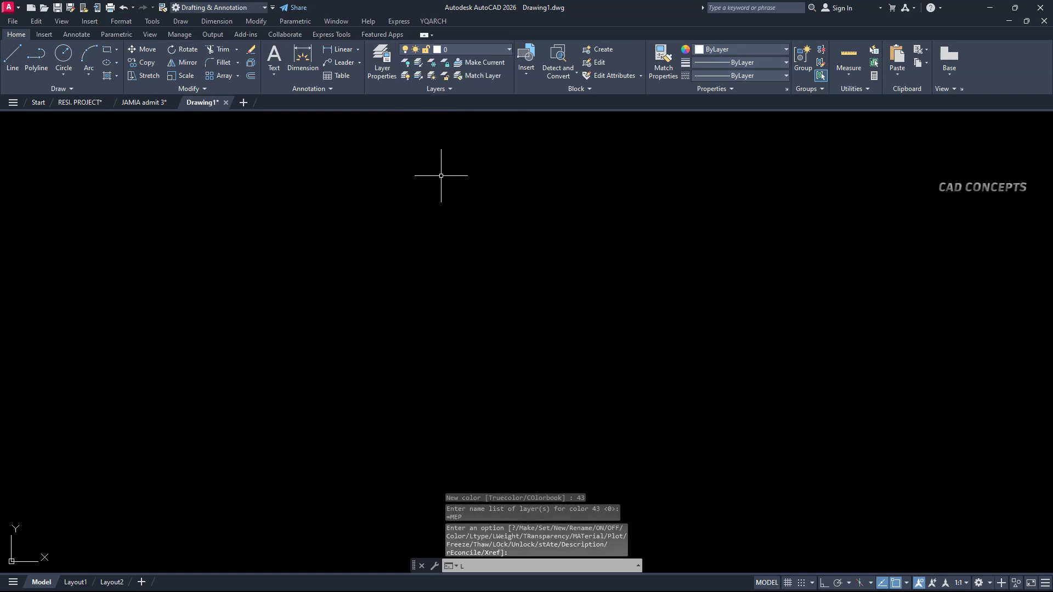
type("LRC")
Step: Rerun LRC and select the INTERIOR layer
key("Return")
left_click_drag(474, 234, 481, 258)
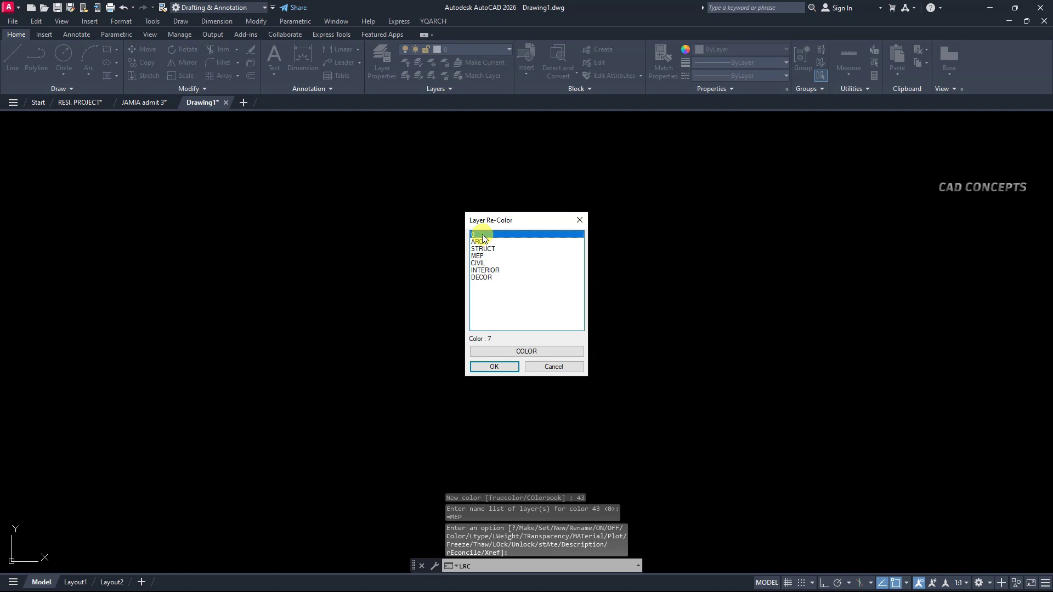
left_click(482, 271)
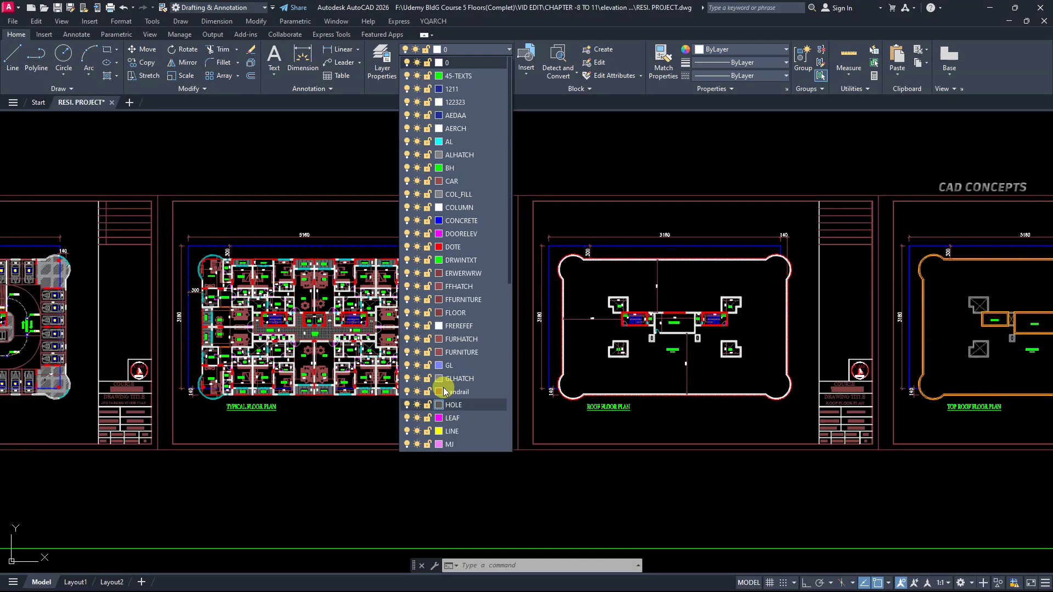
Step: Use LLK to lock the layers of the dining furniture and three other picked objects
key("Escape")
scroll(350, 257, "up", 3)
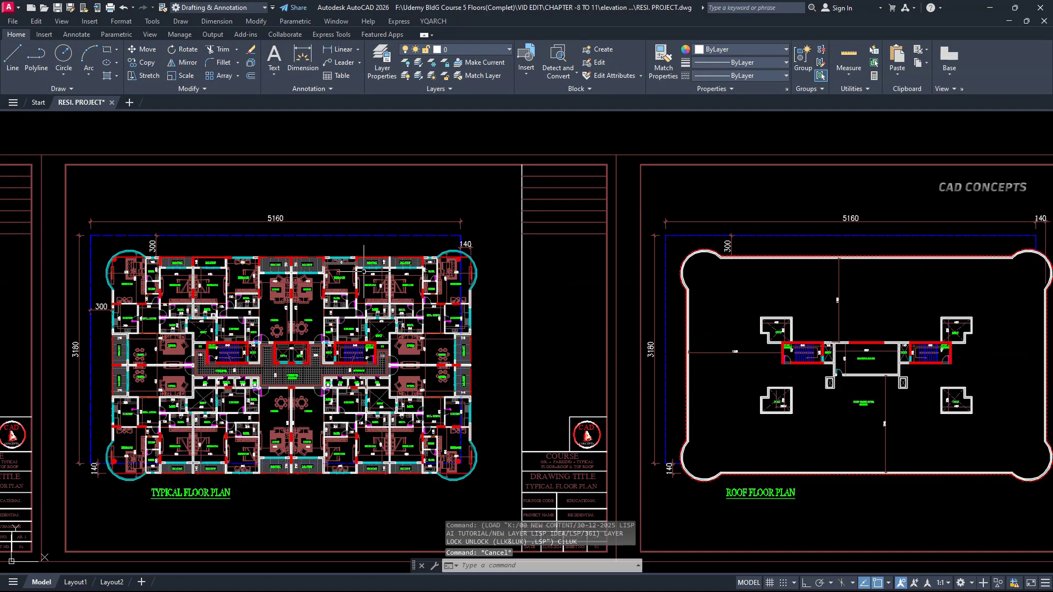
scroll(351, 257, "up", 2)
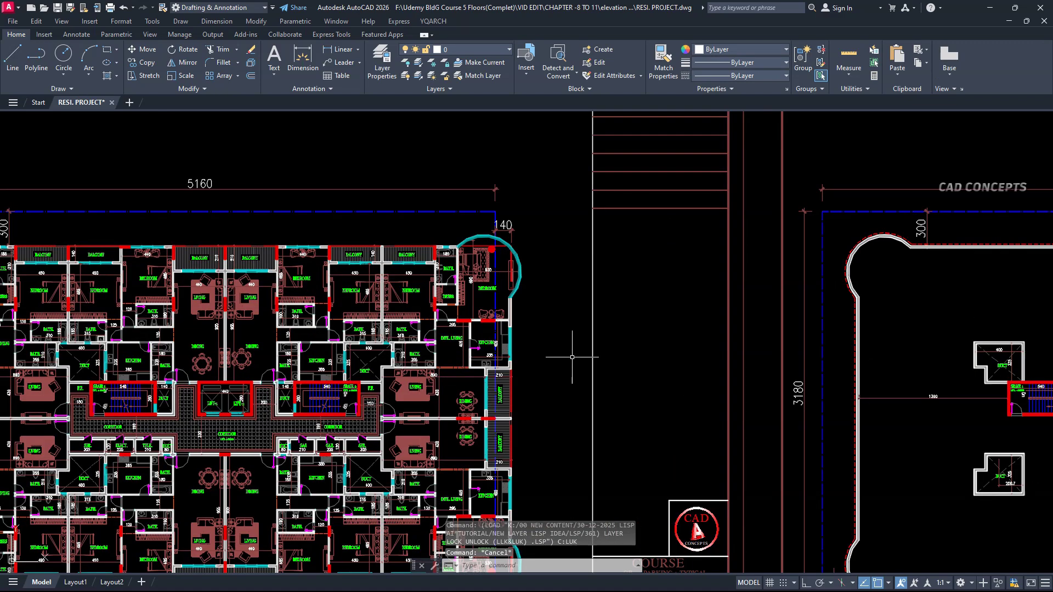
scroll(683, 315, "down", 2)
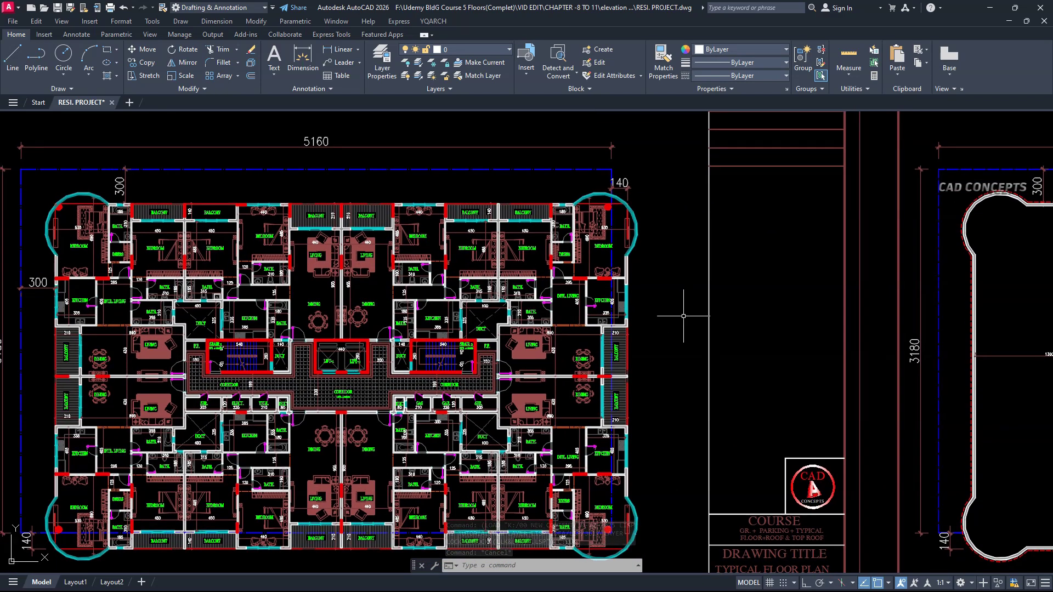
type("llk")
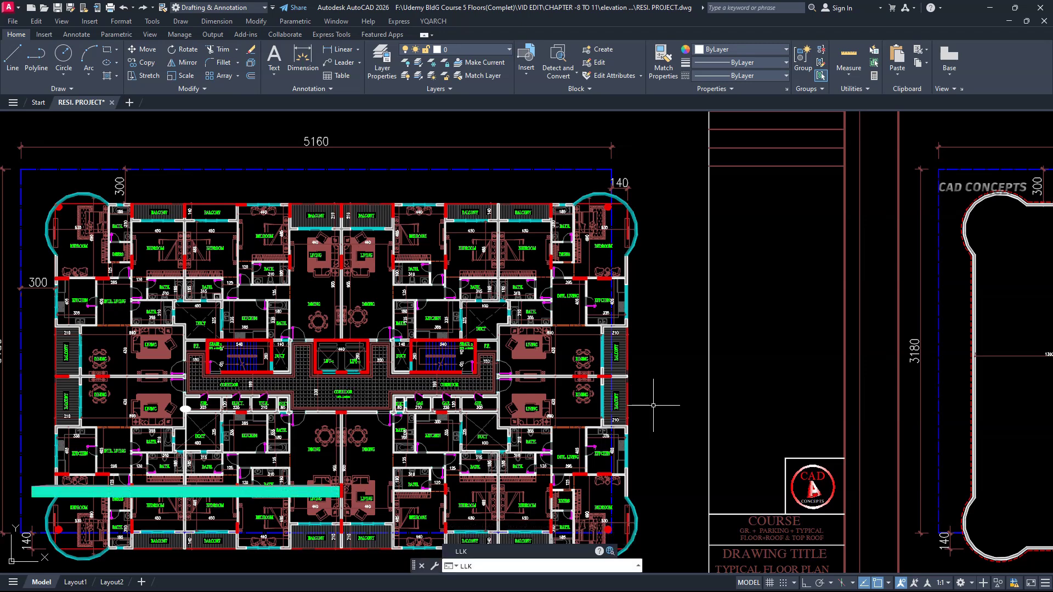
key("Return")
scroll(653, 405, "up", 2)
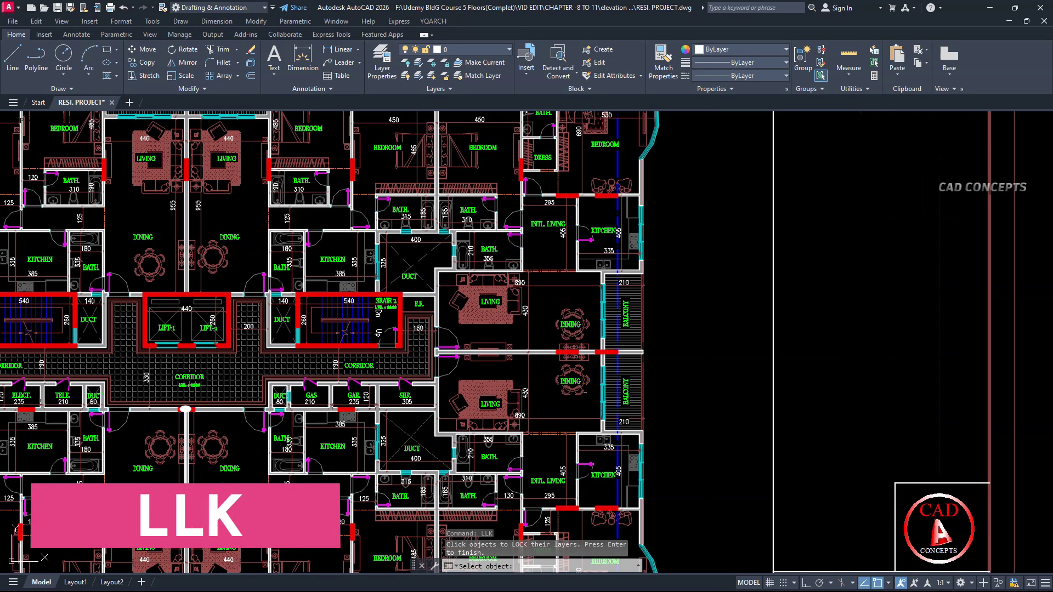
left_click(578, 360)
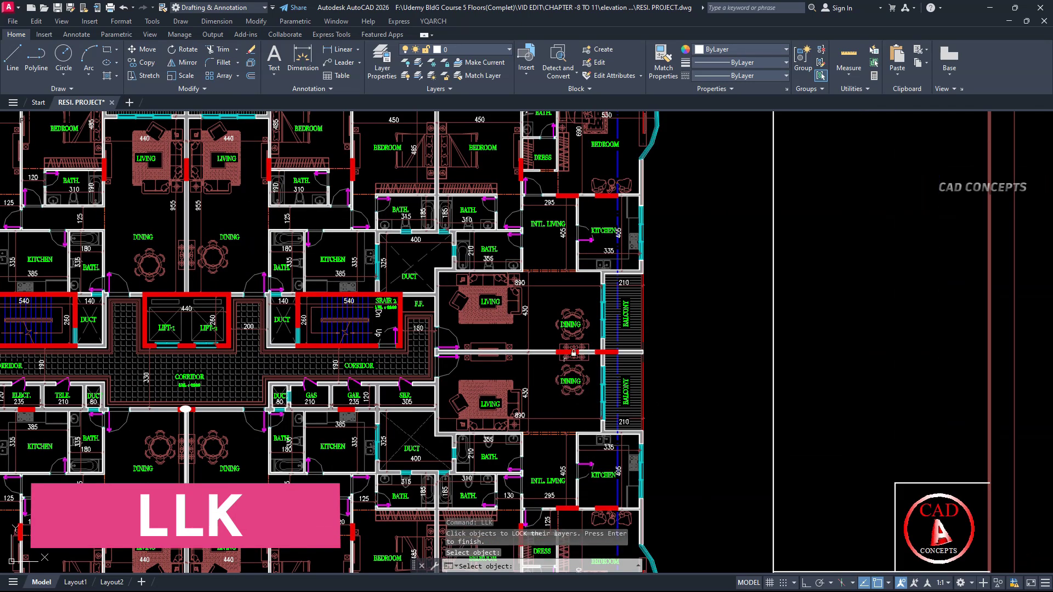
left_click(428, 252)
left_click(316, 238)
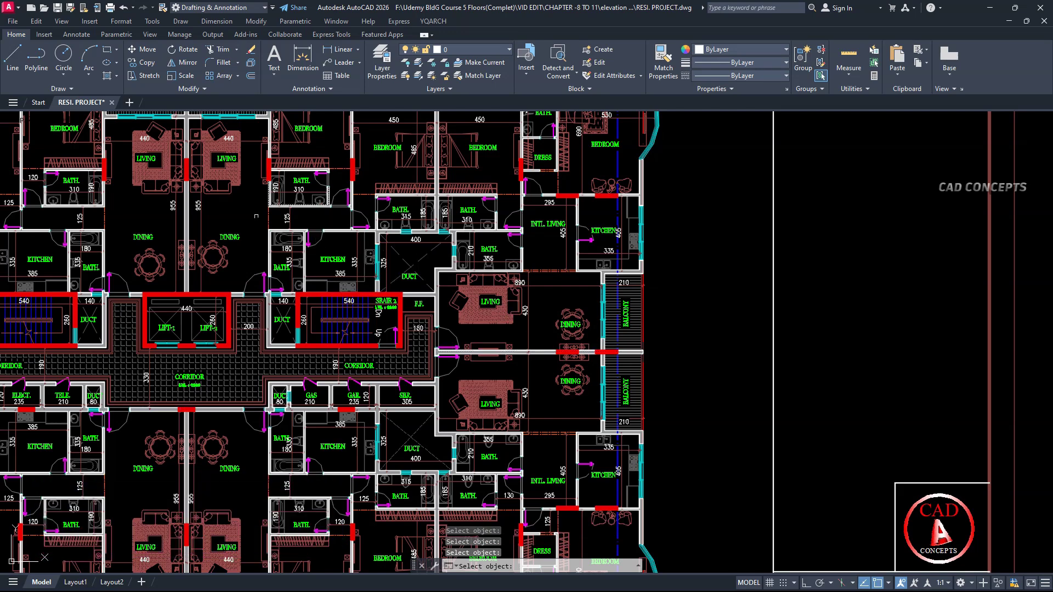
scroll(256, 217, "up", 2)
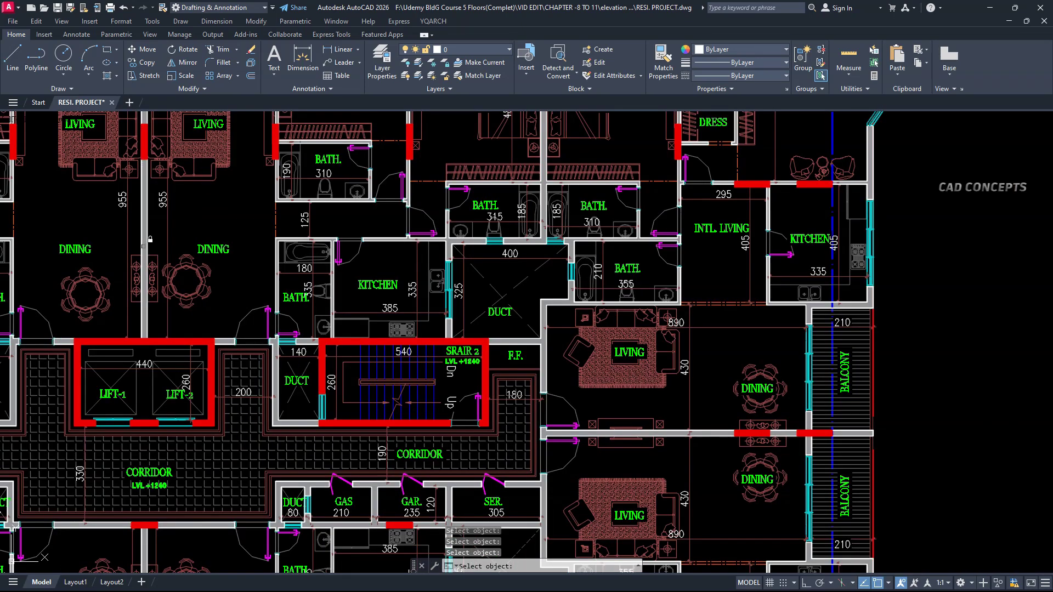
scroll(139, 363, "up", 4)
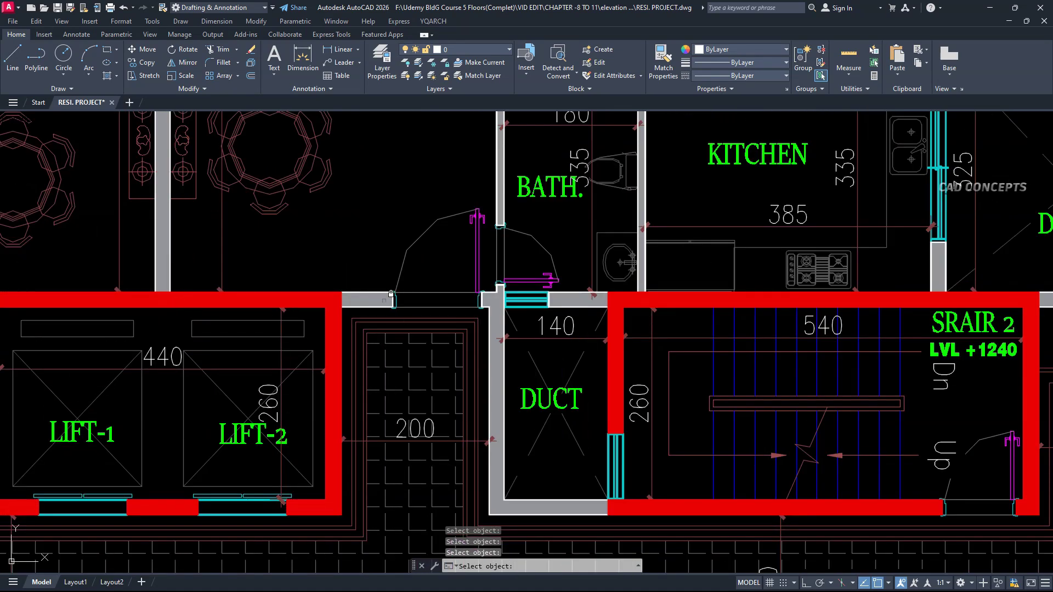
key("Escape")
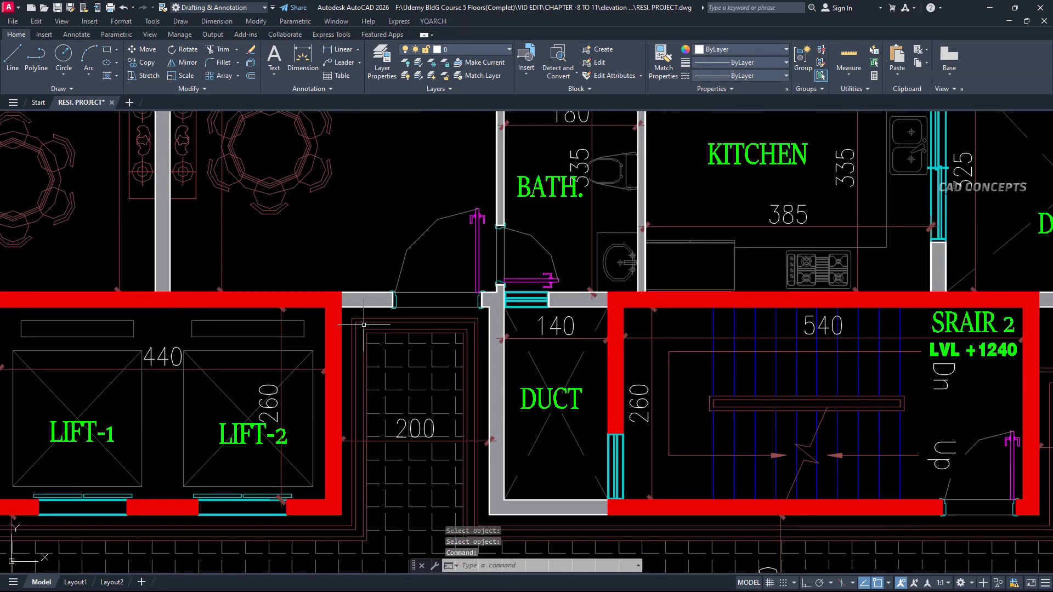
type("llk")
key("Return")
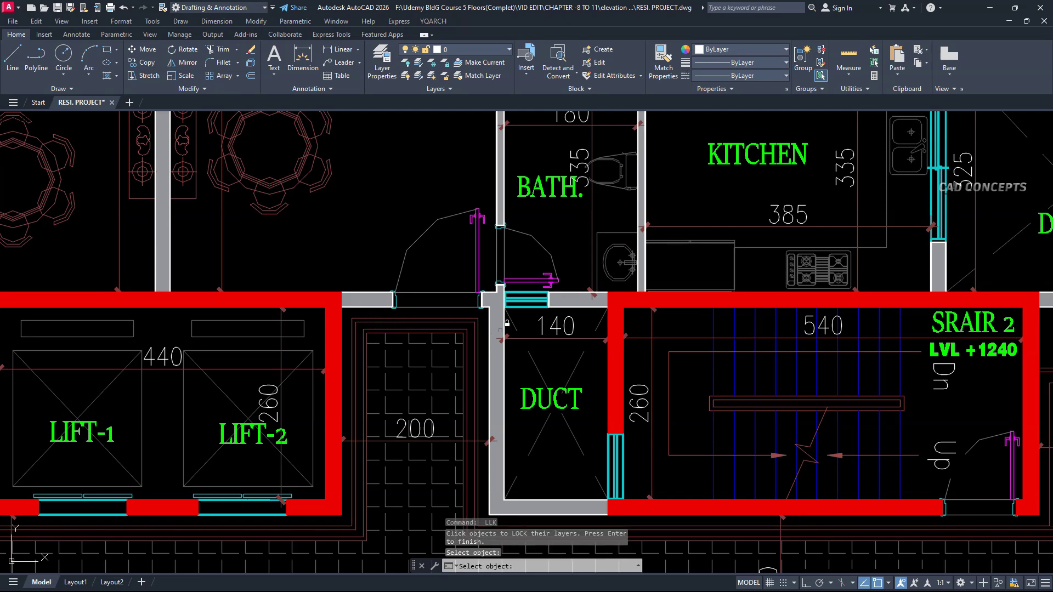
left_click(551, 399)
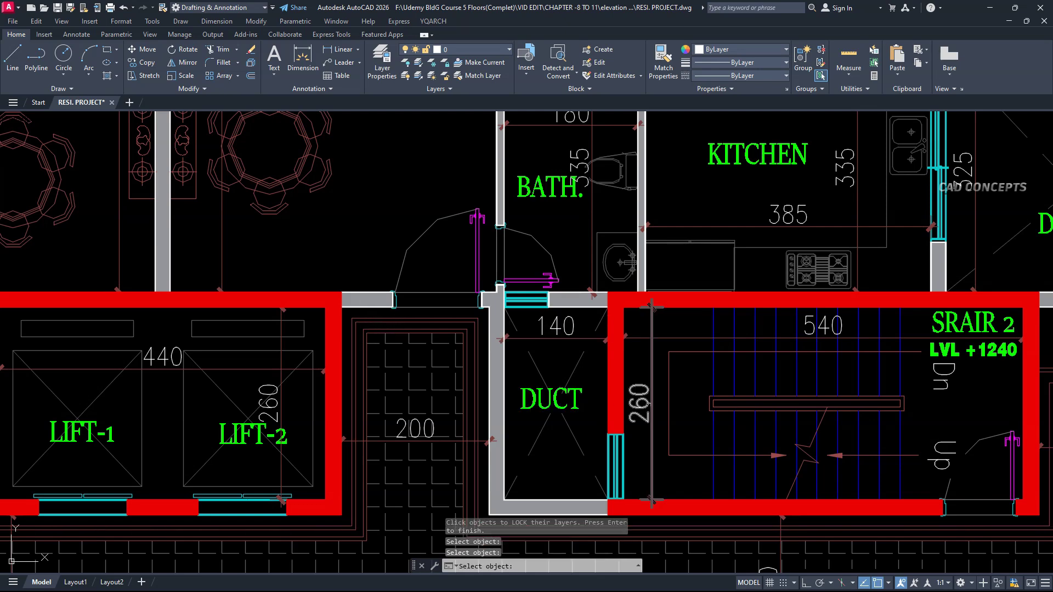
key("Escape")
left_click(464, 54)
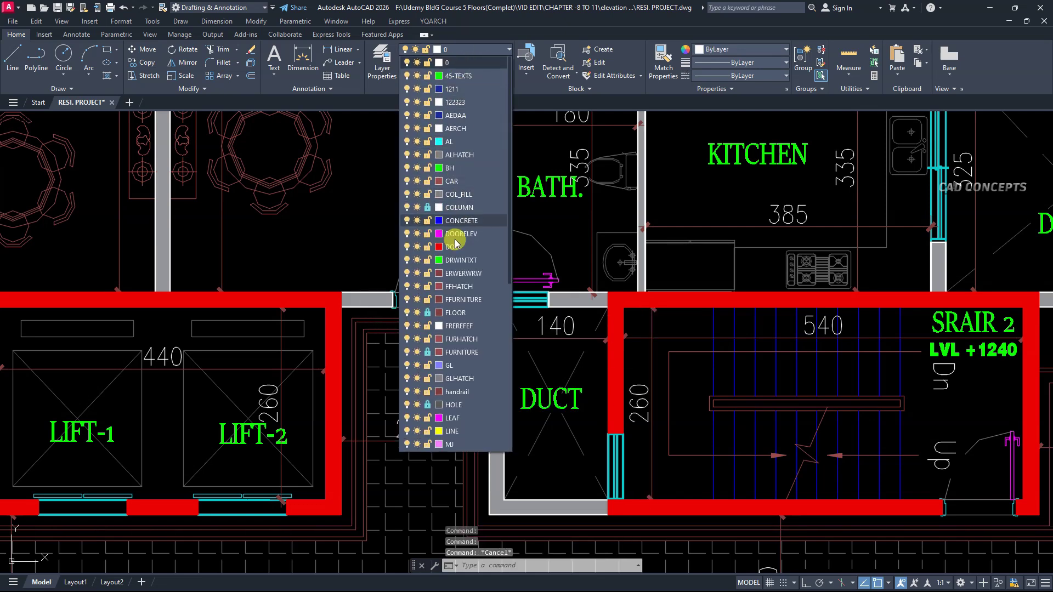
scroll(455, 320, "down", 3)
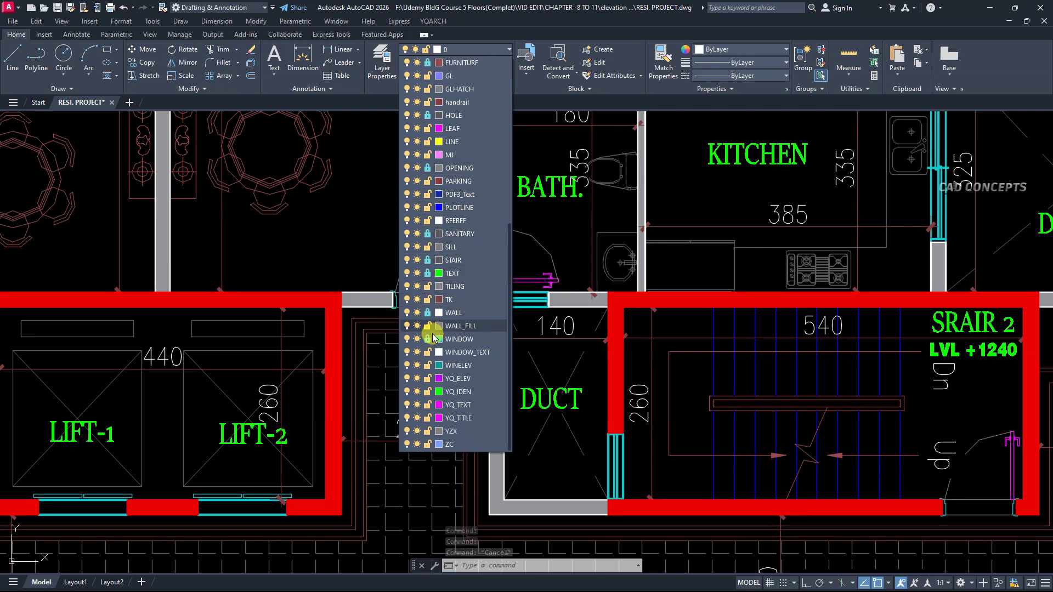
scroll(438, 162, "up", 3)
left_click(336, 219)
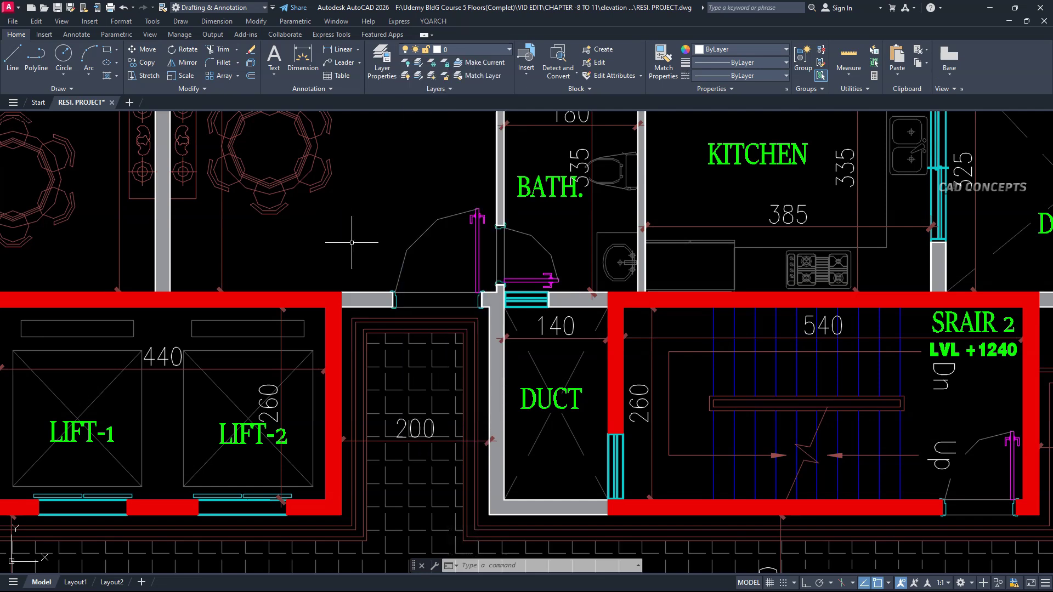
key("Escape")
key("Escape")
type("LLK")
key("Return")
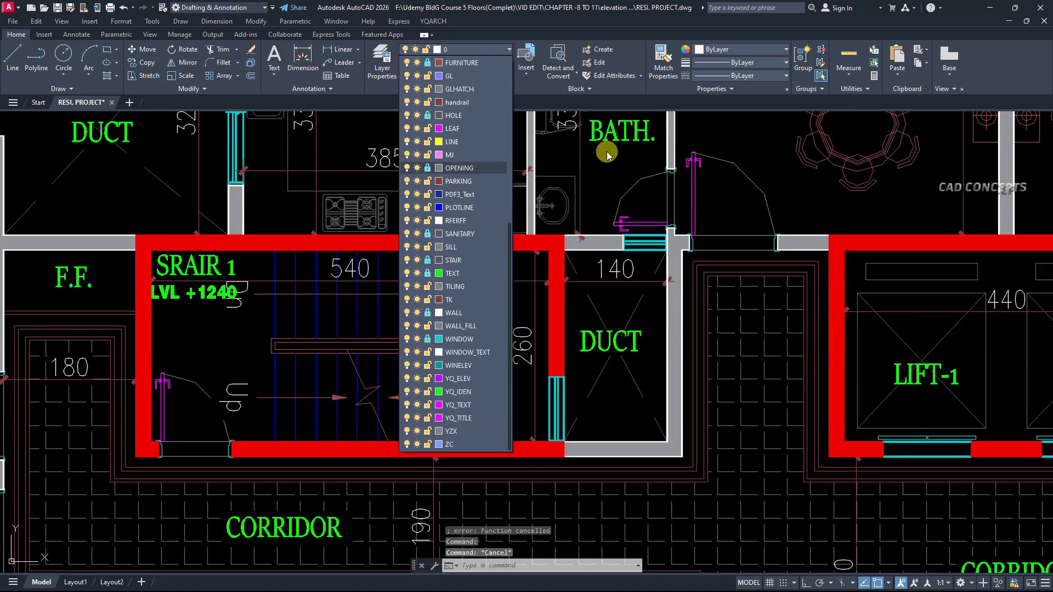
key("Escape")
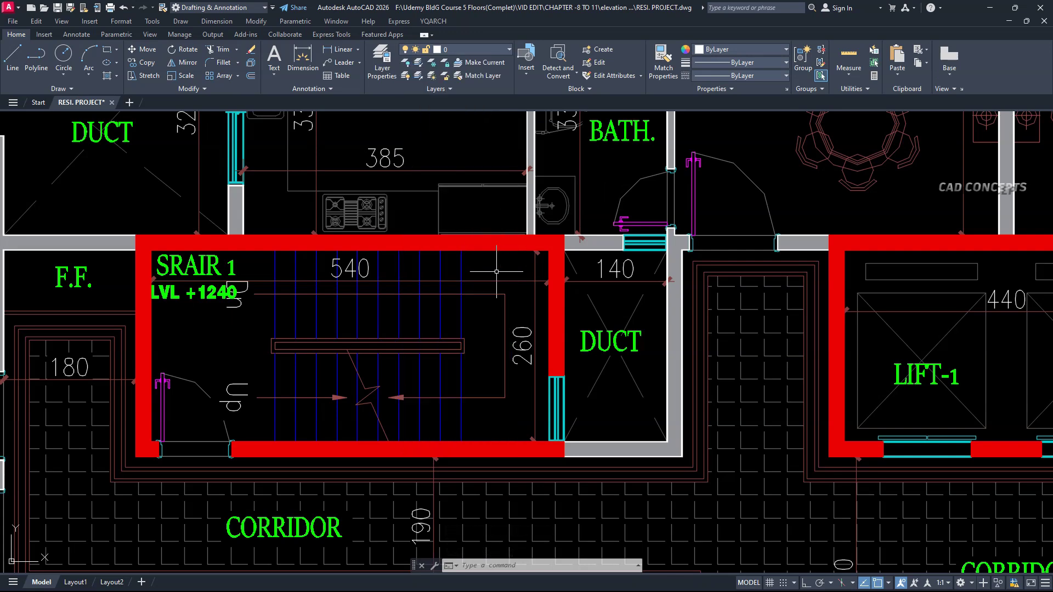
scroll(404, 342, "down", 4)
type("LI")
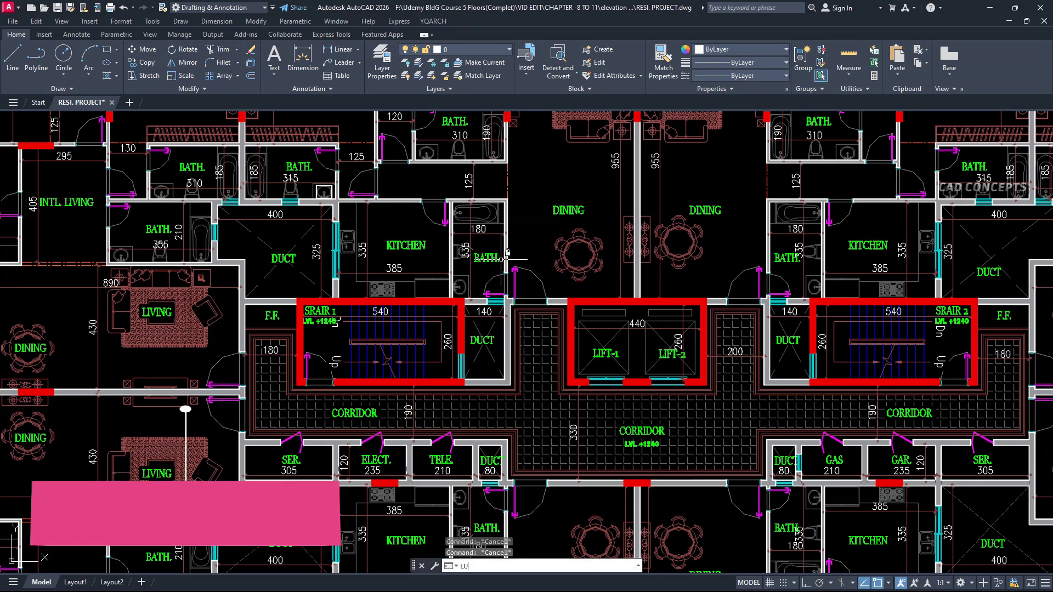
type("LUK")
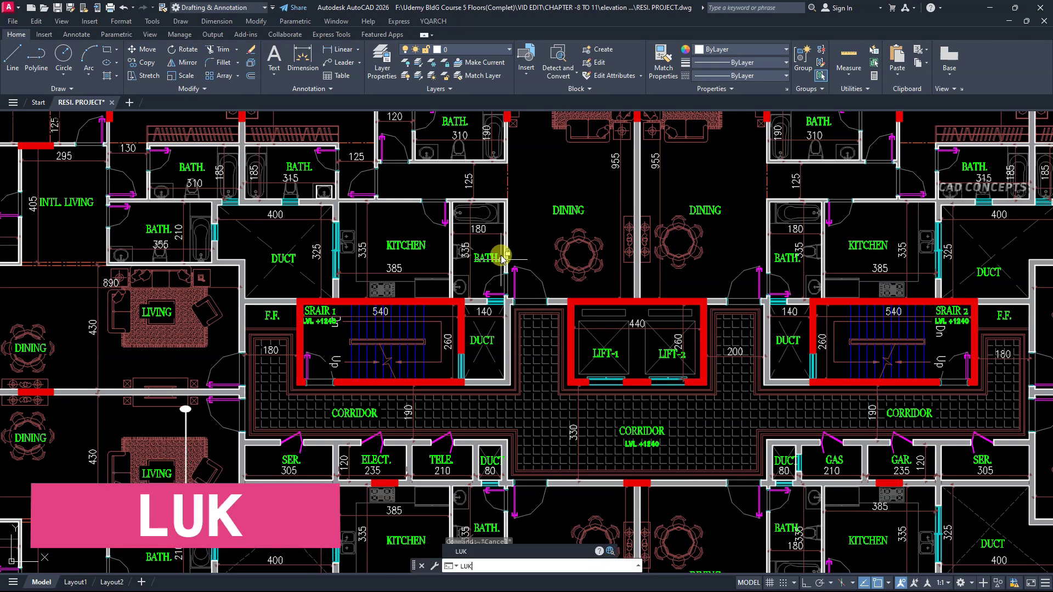
Step: Run LUK to unlock all layers and confirm the open padlocks in the Layer list
key("Return")
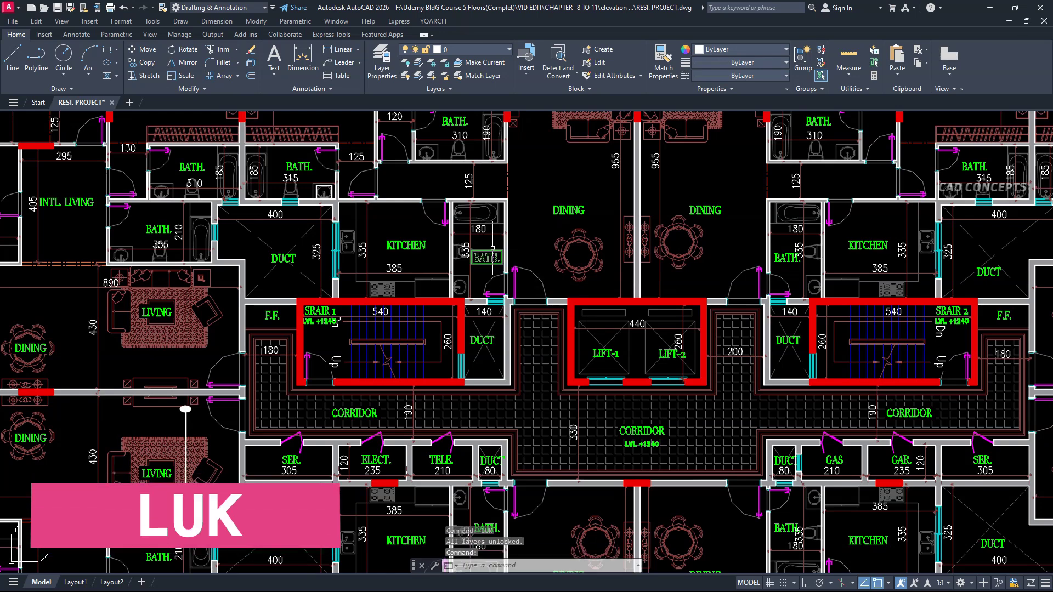
left_click(473, 52)
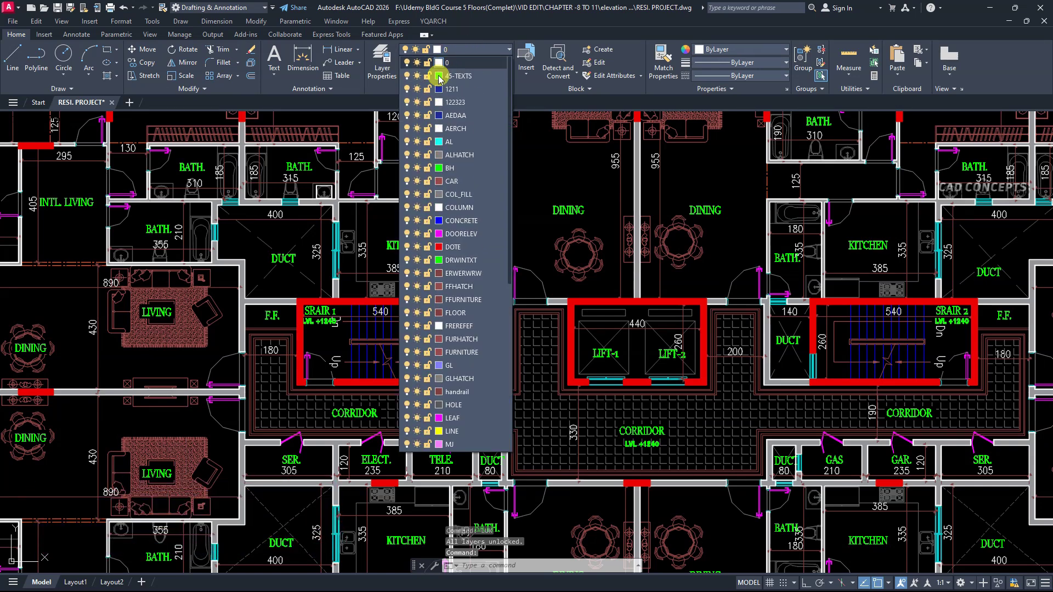
scroll(424, 412, "down", 3)
scroll(425, 411, "up", 5)
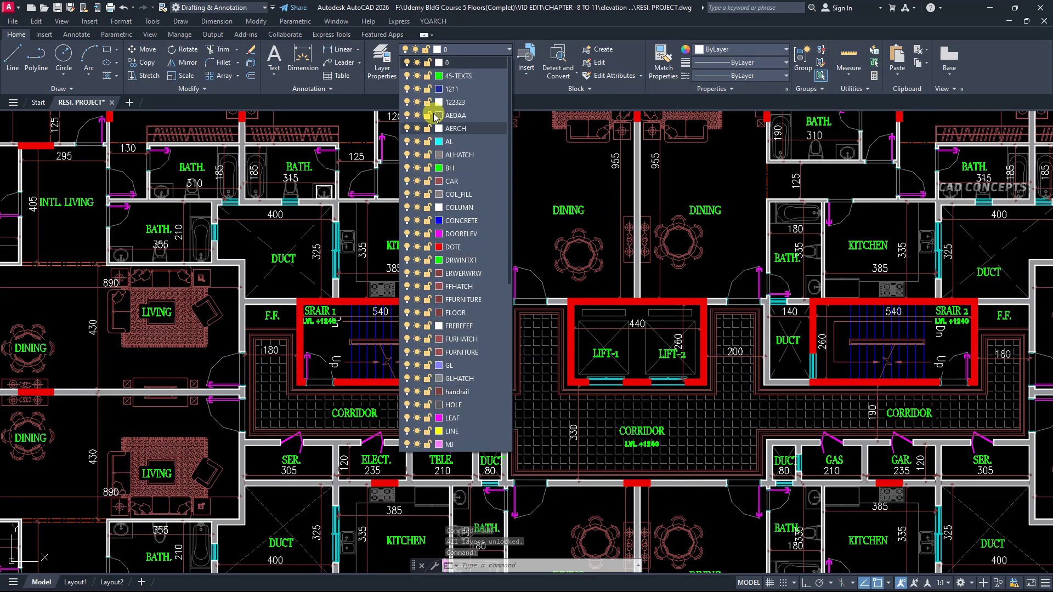
scroll(432, 408, "down", 3)
scroll(435, 405, "up", 3)
scroll(432, 346, "down", 3)
scroll(430, 329, "up", 3)
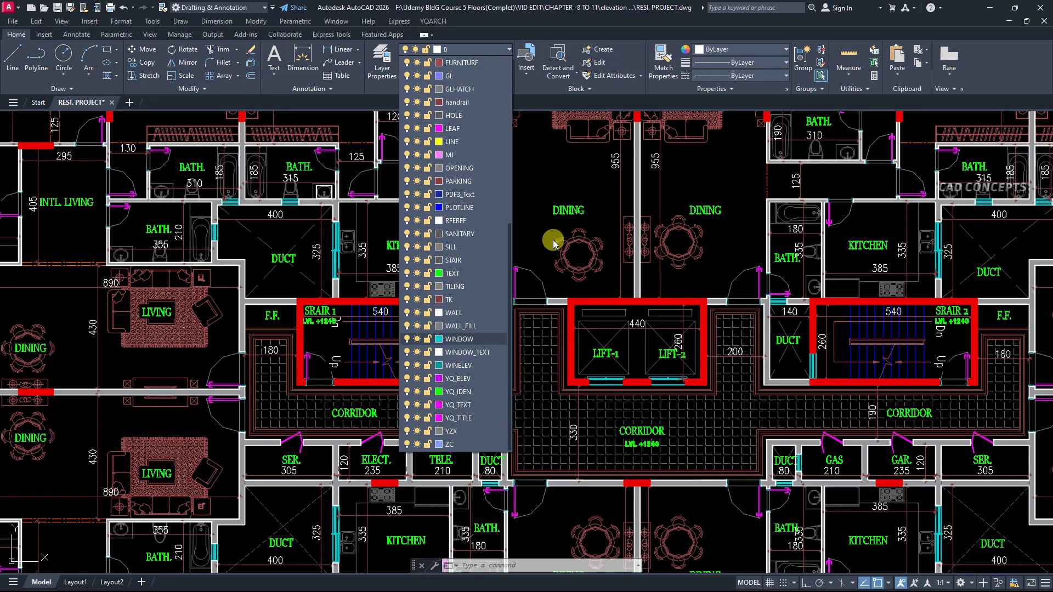
key("Escape")
scroll(448, 273, "down", 3)
scroll(449, 273, "down", 2)
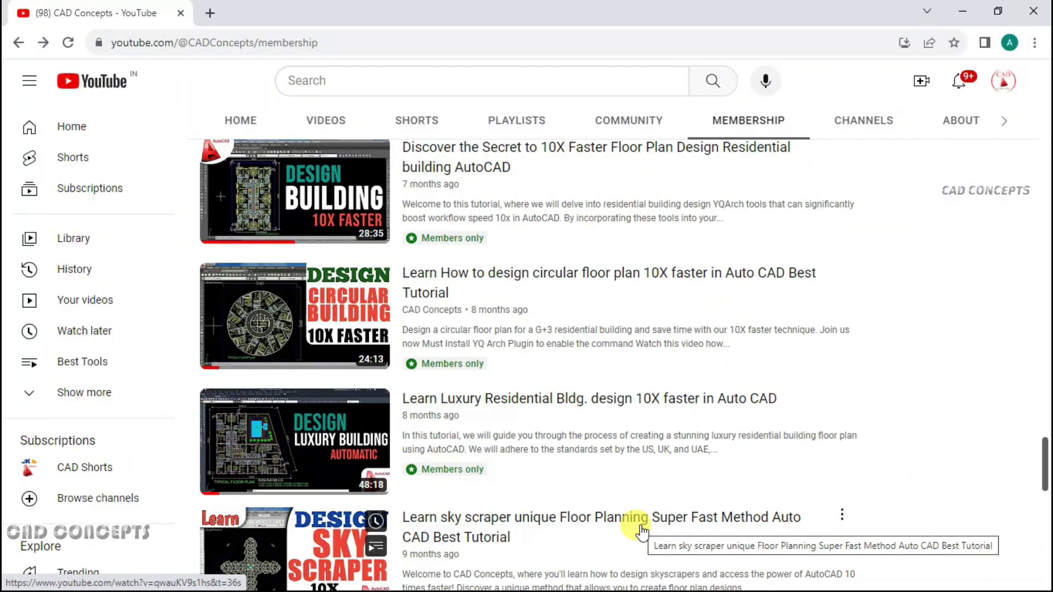
scroll(640, 530, "up", 10)
scroll(641, 531, "up", 5)
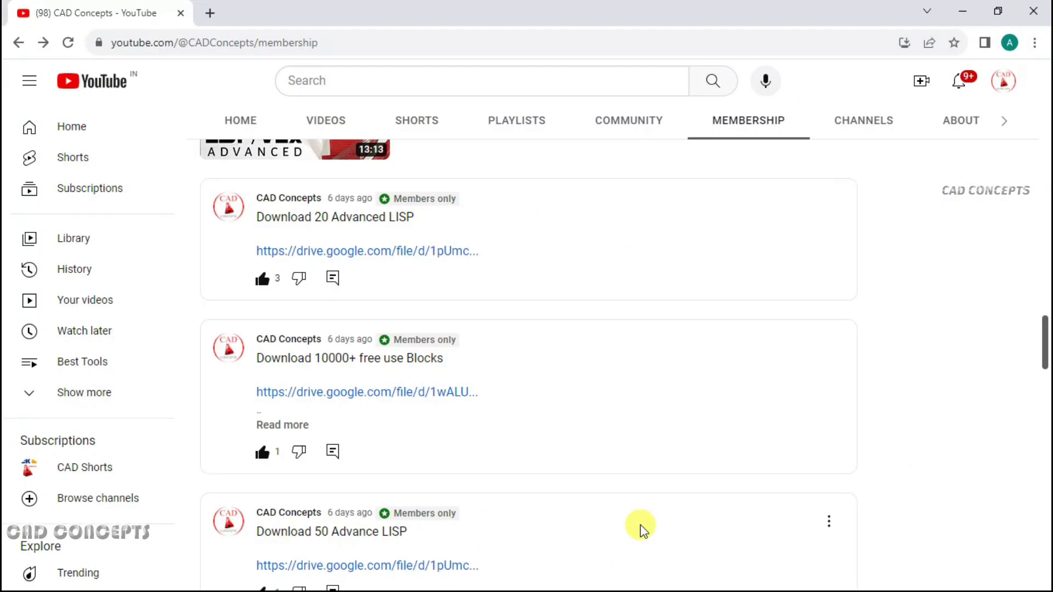
scroll(923, 486, "up", 5)
scroll(923, 486, "down", 3)
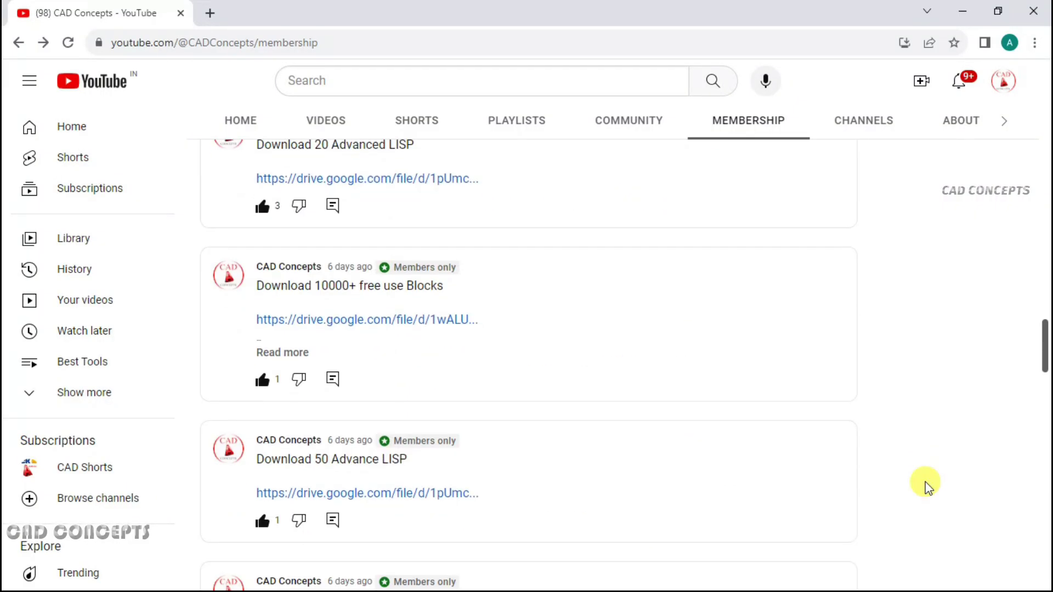
scroll(528, 458, "down", 1)
scroll(529, 460, "down", 5)
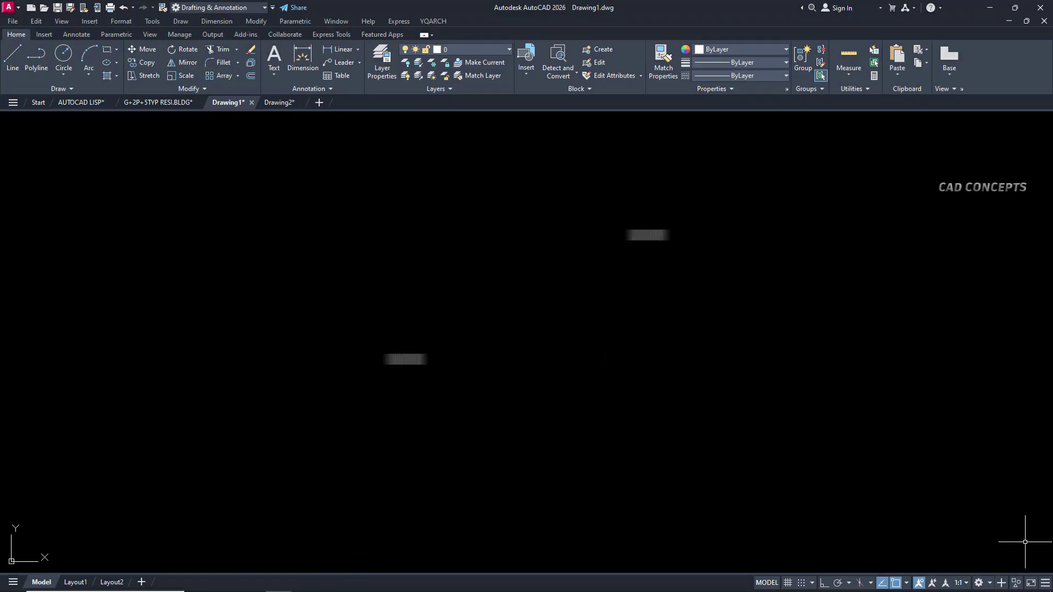